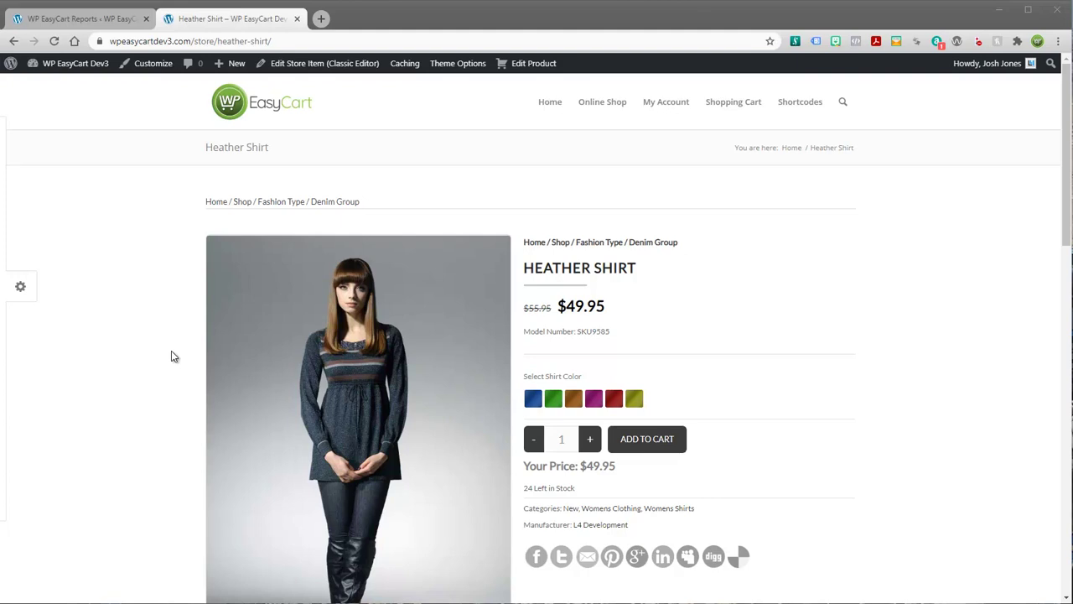
- Switch to the WP EasyCart Reports dashboard showing $480.74 total payments and 6 orders
click(79, 18)
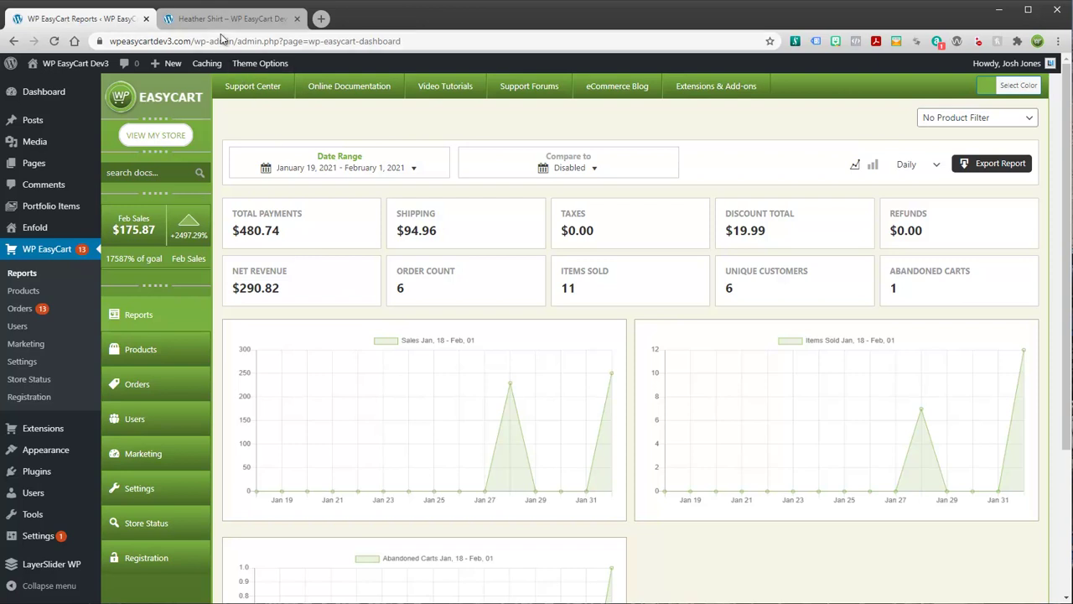
- Add the Heather Shirt in Orange to the cart
click(251, 19)
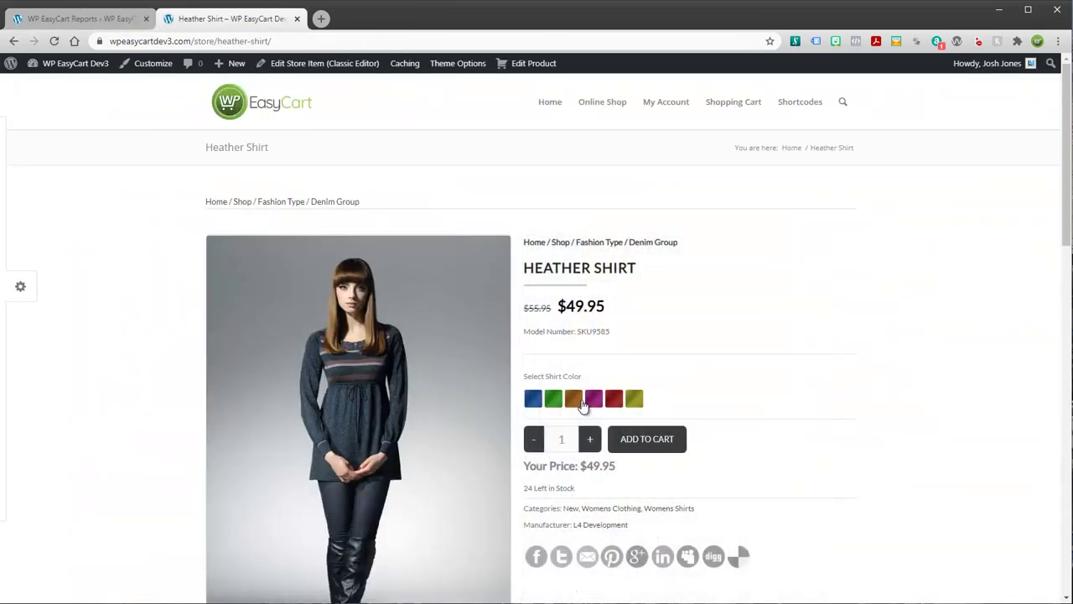
click(574, 399)
click(647, 439)
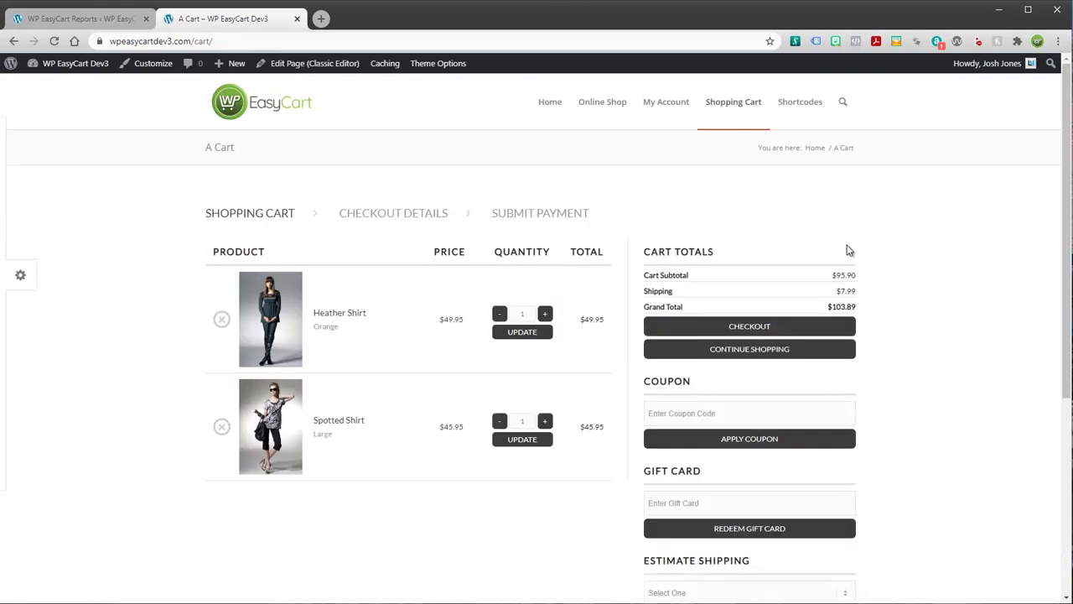
scroll(972, 237, down, 2)
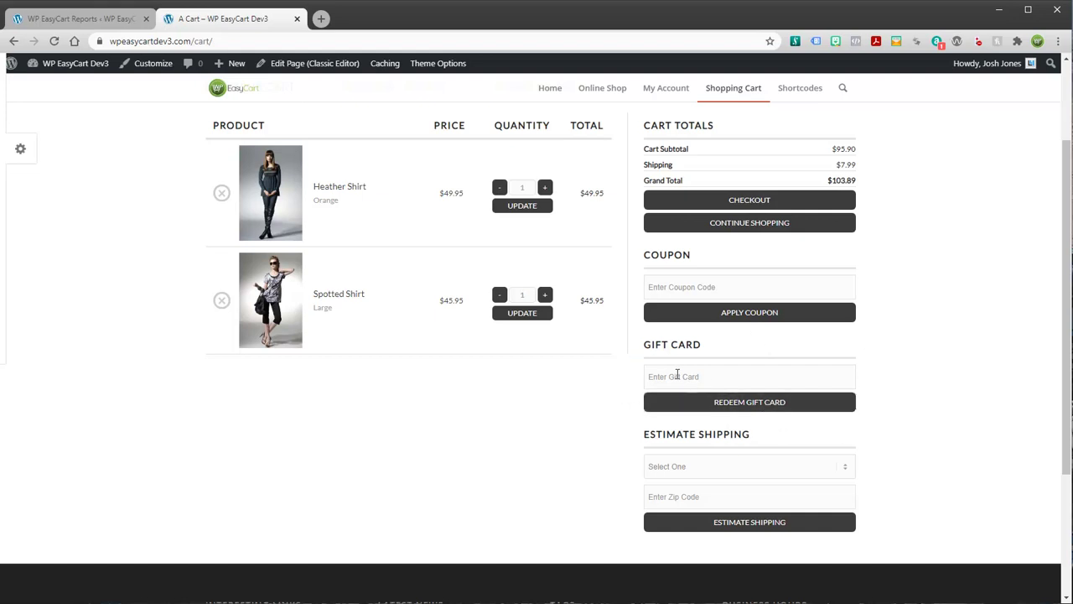
- Try redeeming the made-up gift card code 'fasdfasd', then return to the Reports dashboard
click(680, 376)
text(fasdfasd)
click(747, 404)
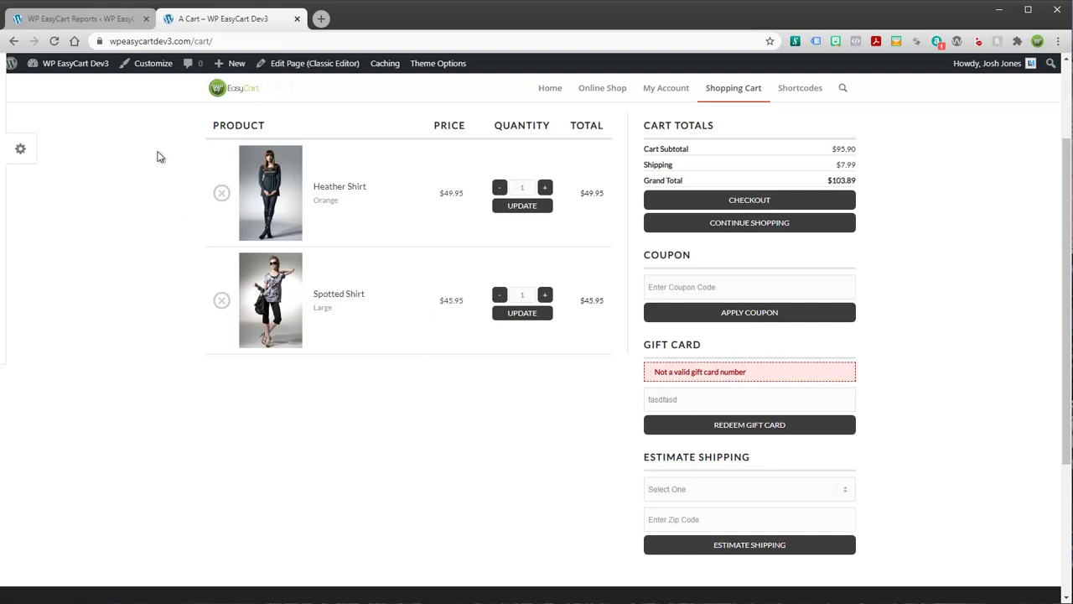
click(75, 19)
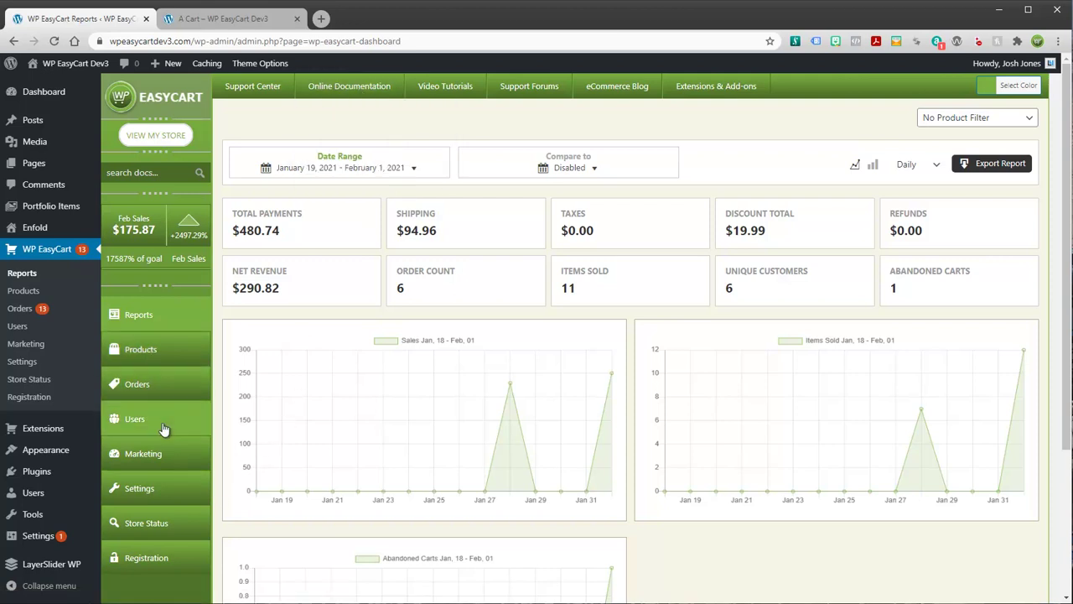
- Start a new gift card under Marketing > Gift Cards with ID ABCDEF123456
click(136, 454)
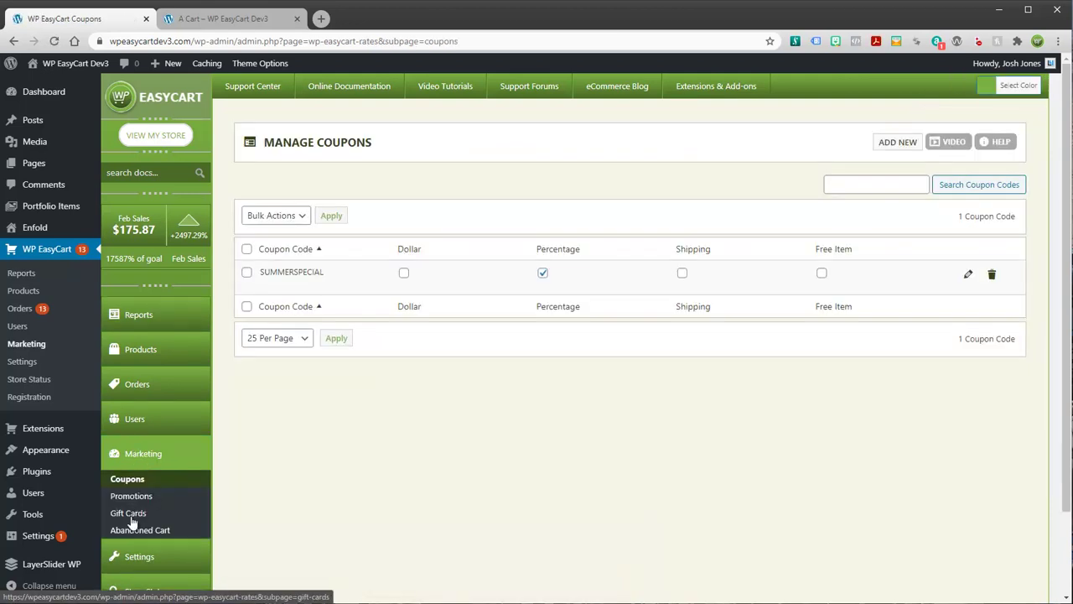
click(130, 515)
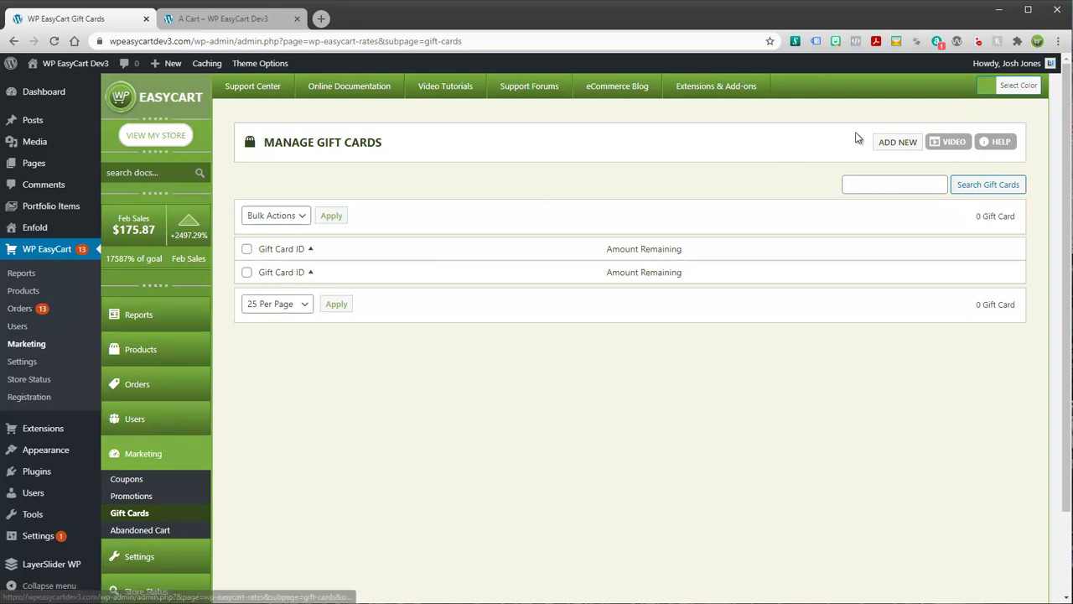
click(894, 142)
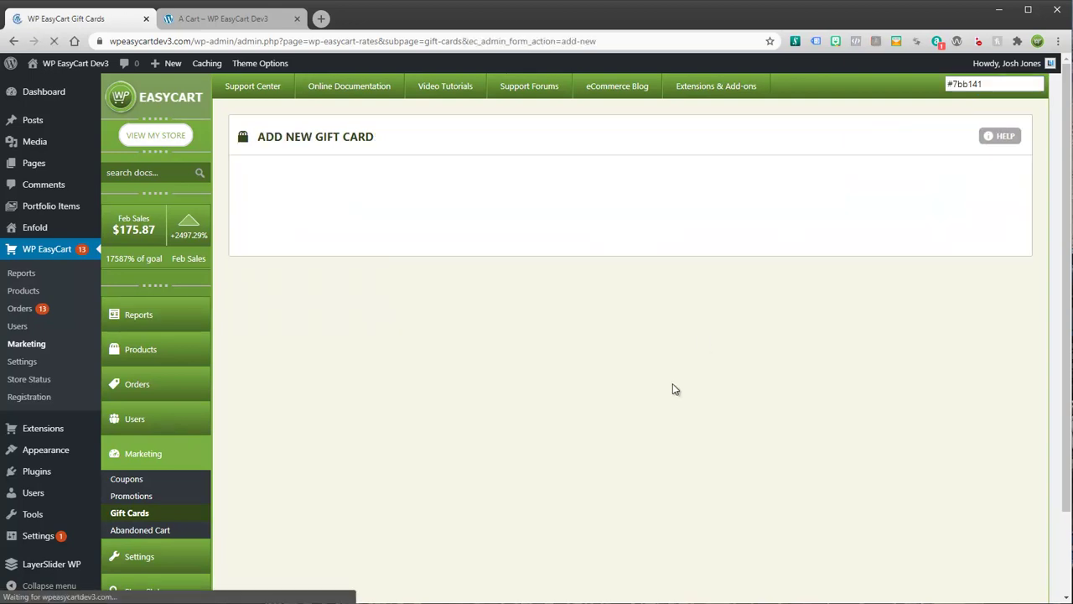
click(295, 271)
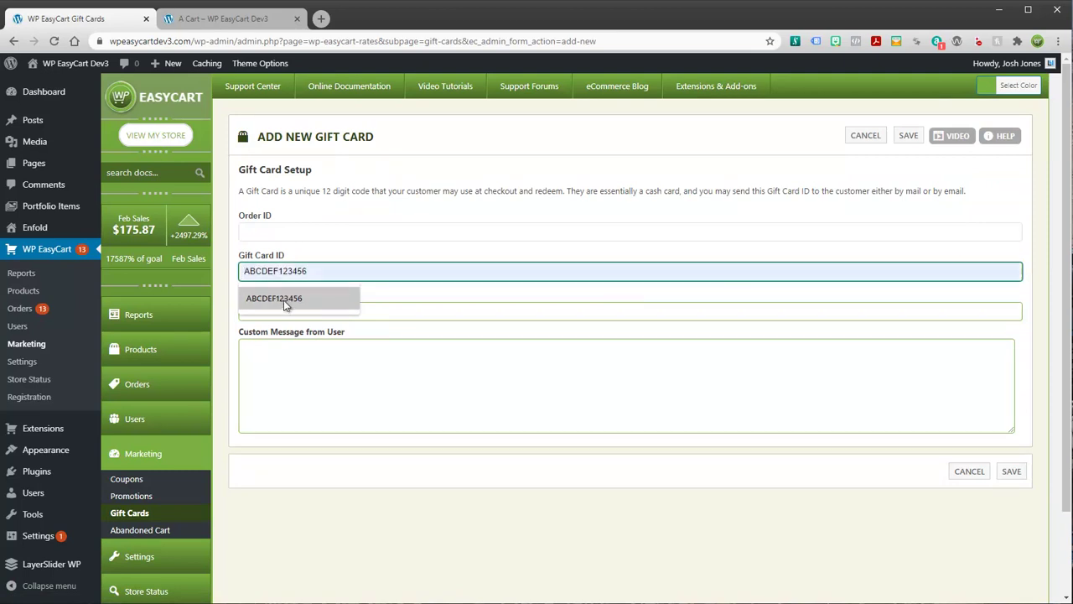
click(283, 300)
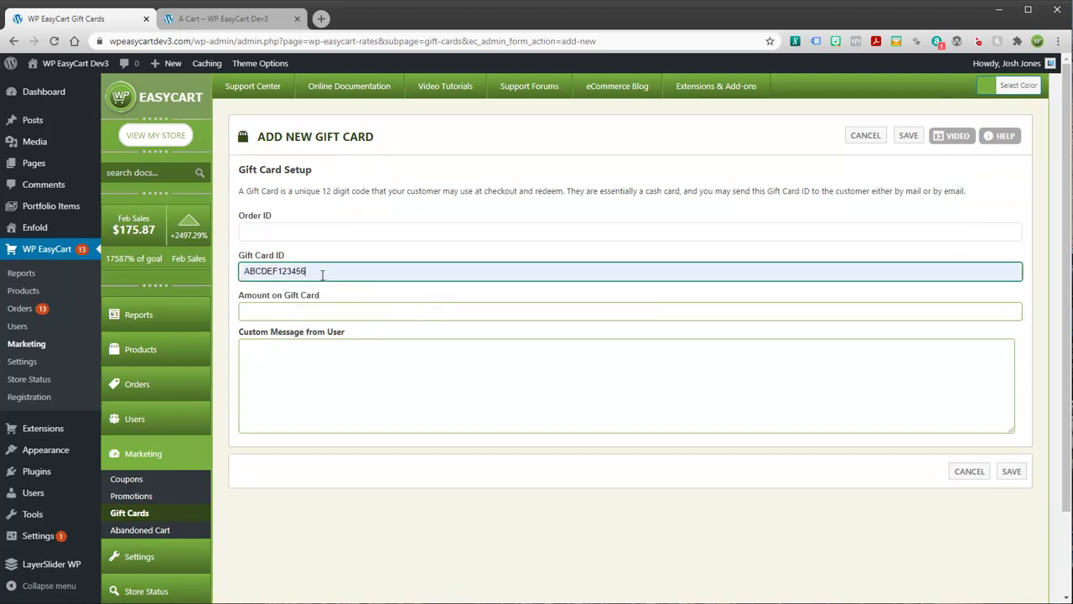
drag(321, 271, 232, 281)
- Set the amount to 25.00 and the message 'Congrats on the $25.00 gift card.', then save
click(356, 310)
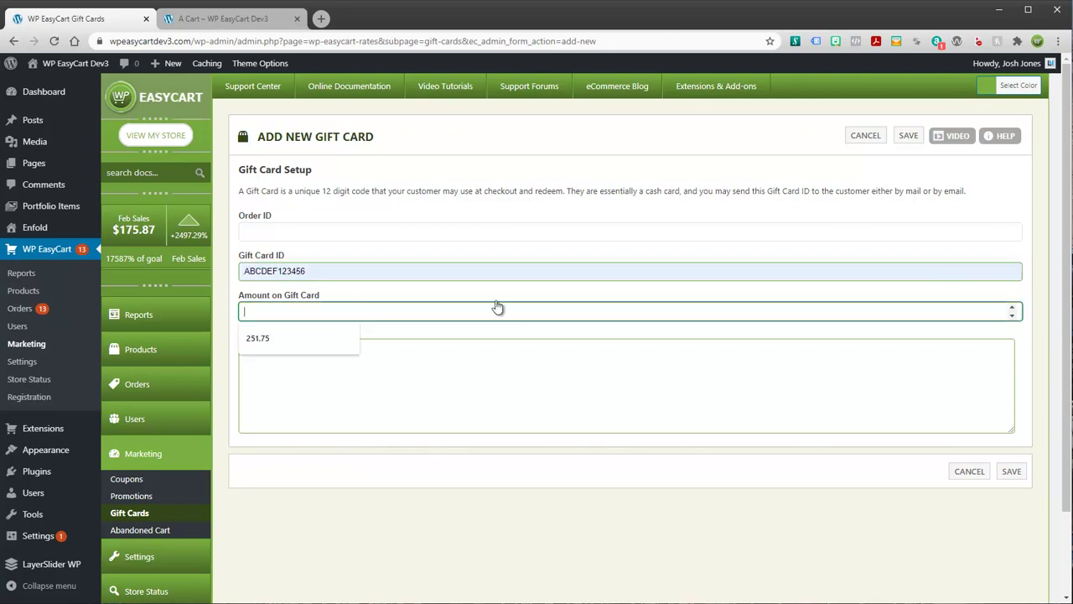
text(25.00)
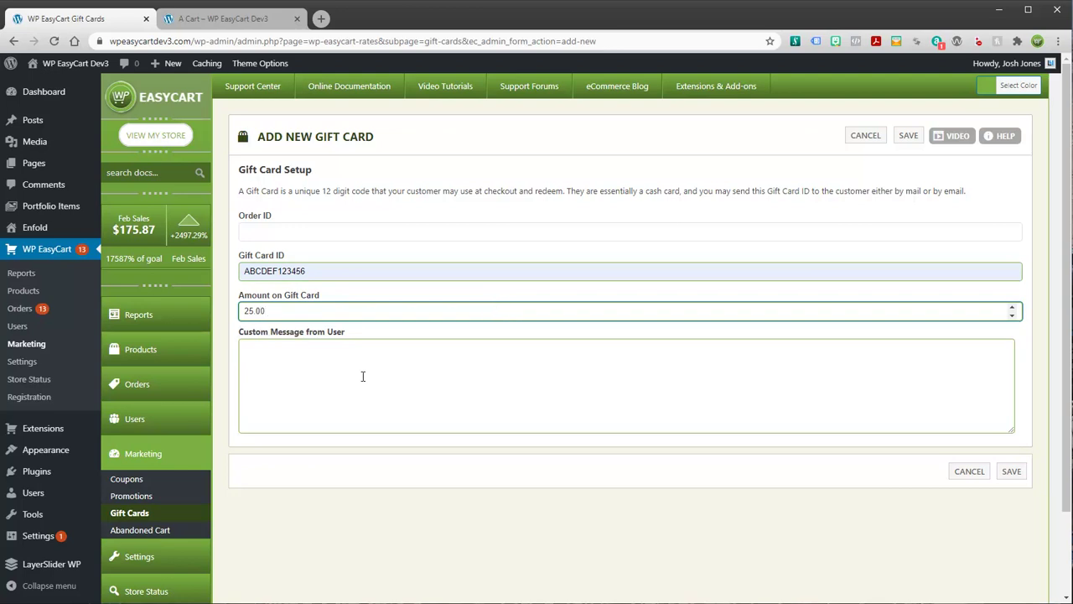
click(374, 373)
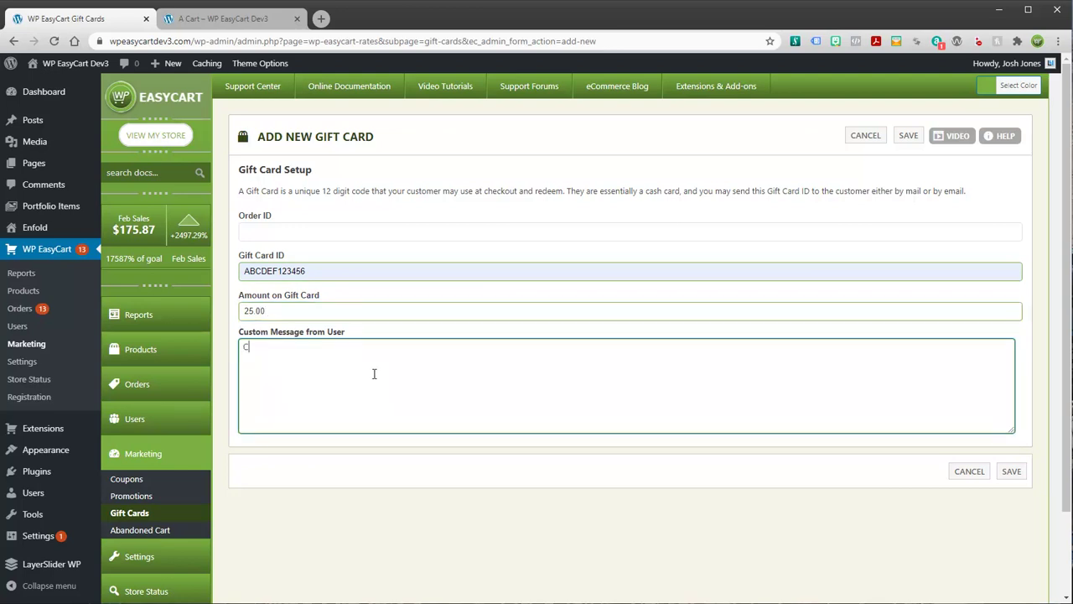
text(Congrats on the $25.00 Fiut)
key(BackSpace)
key(BackSpace)
text(gift card.)
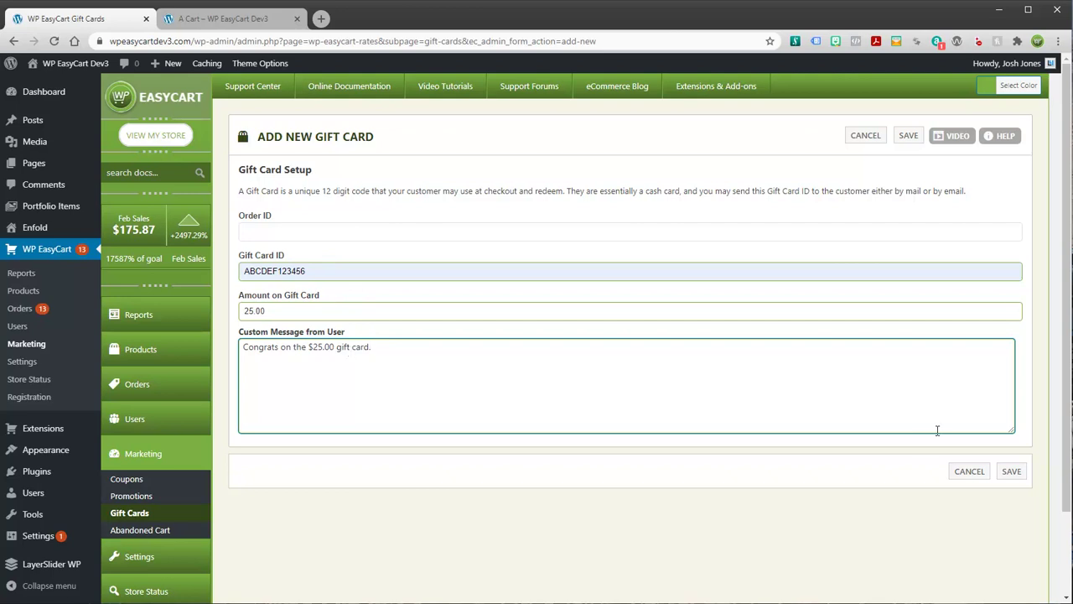
click(1011, 471)
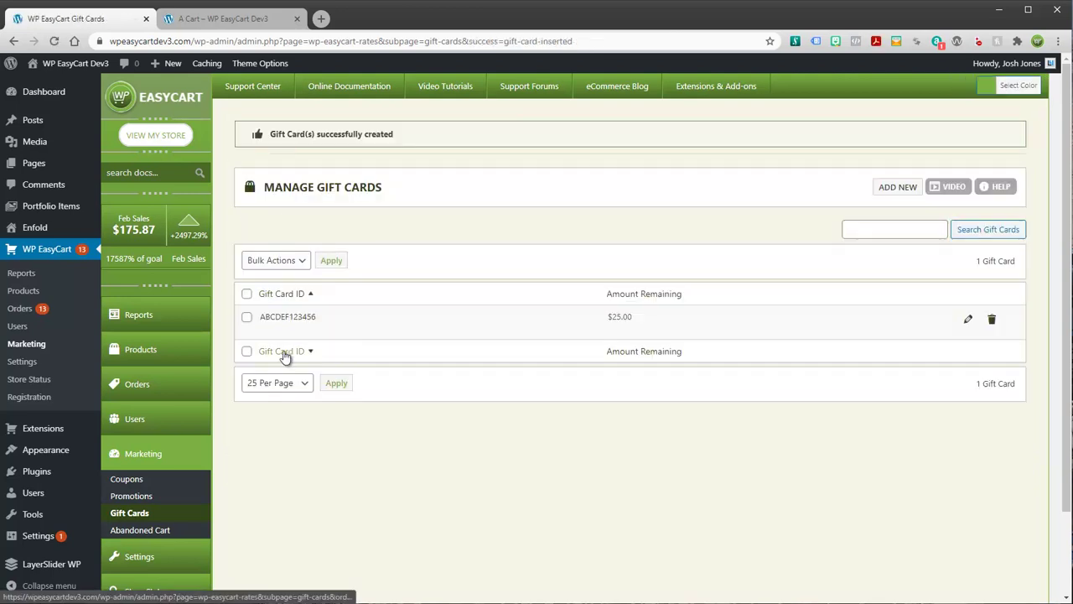
- Replace the invalid cart code with abcdef123456 and redeem it, dropping the total to $78.89
click(233, 19)
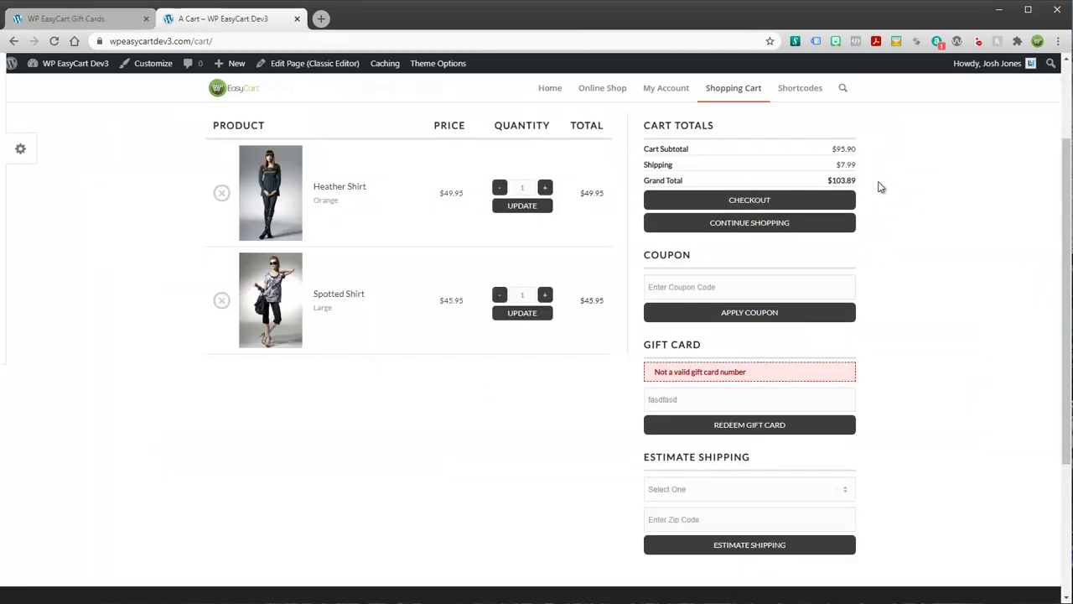
mouse_move(867, 184)
mouse_down()
mouse_move(838, 181)
mouse_move(879, 185)
mouse_up()
drag(695, 399, 621, 404)
text(abcdef123456)
scroll(540, 263, up, 1)
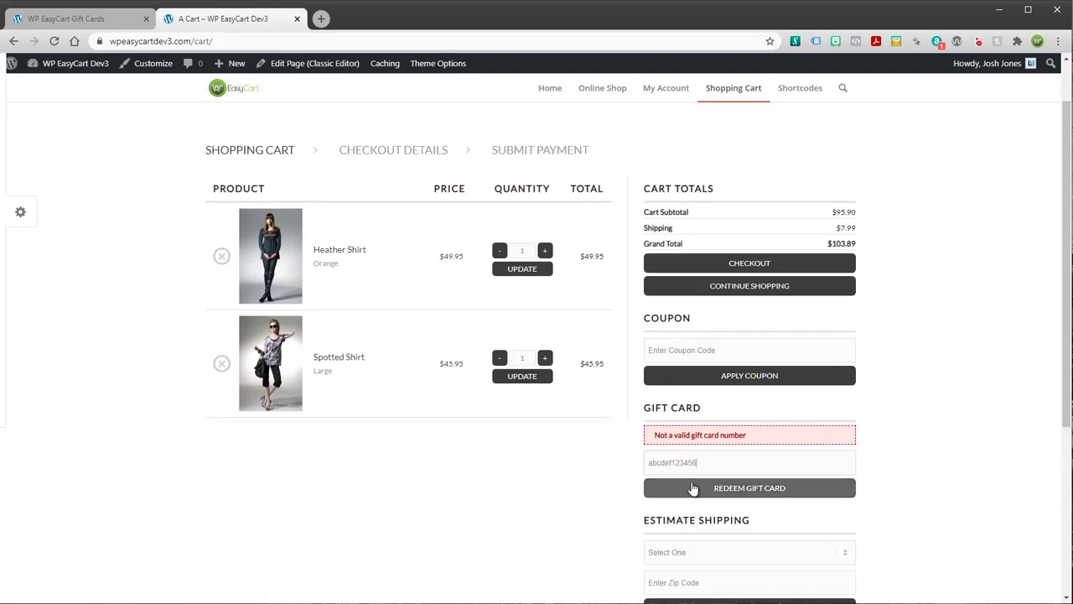
click(741, 493)
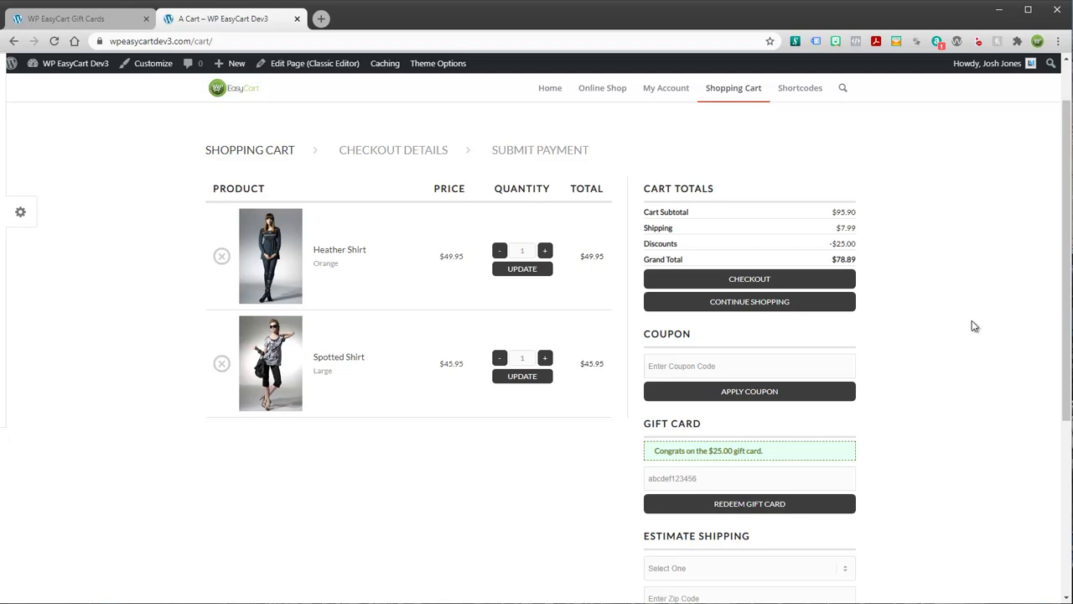
- Review the applied gift card code in the cart, then go back to the Gift Cards page
drag(1064, 260, 1059, 307)
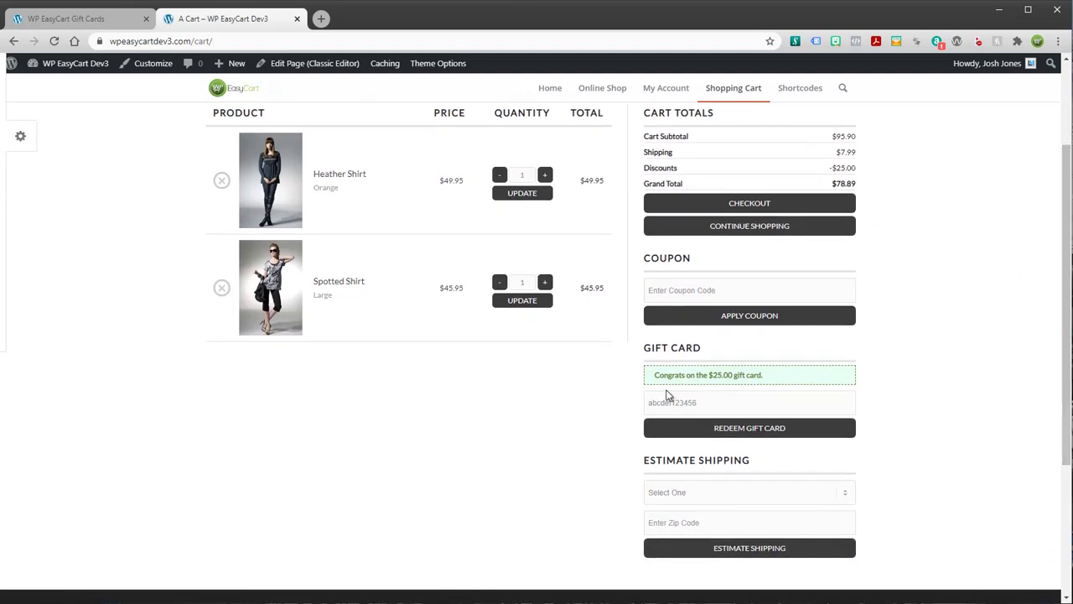
drag(709, 404, 644, 413)
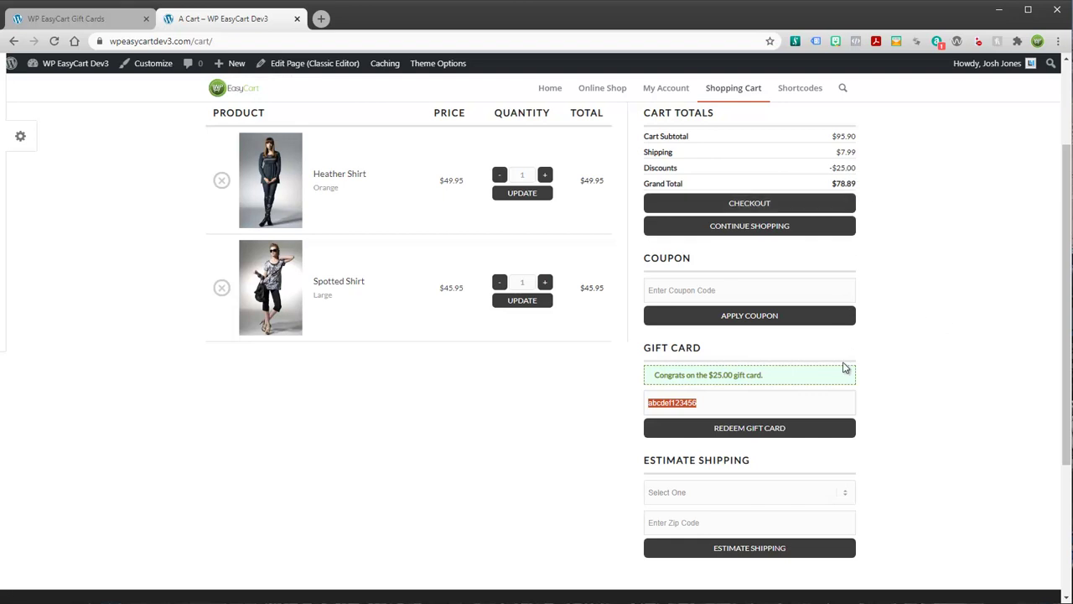
click(948, 406)
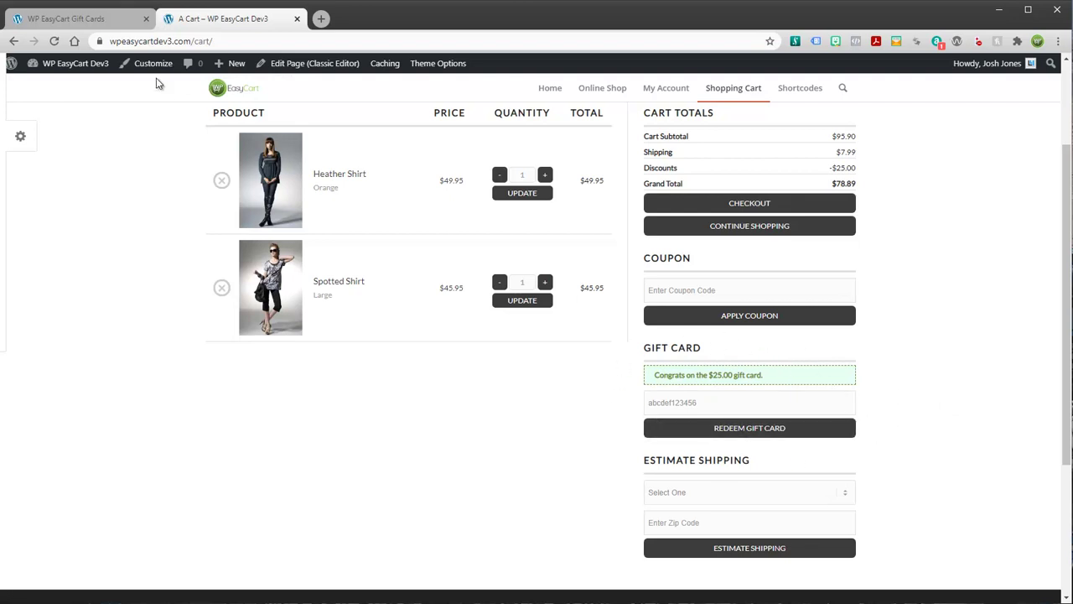
click(102, 24)
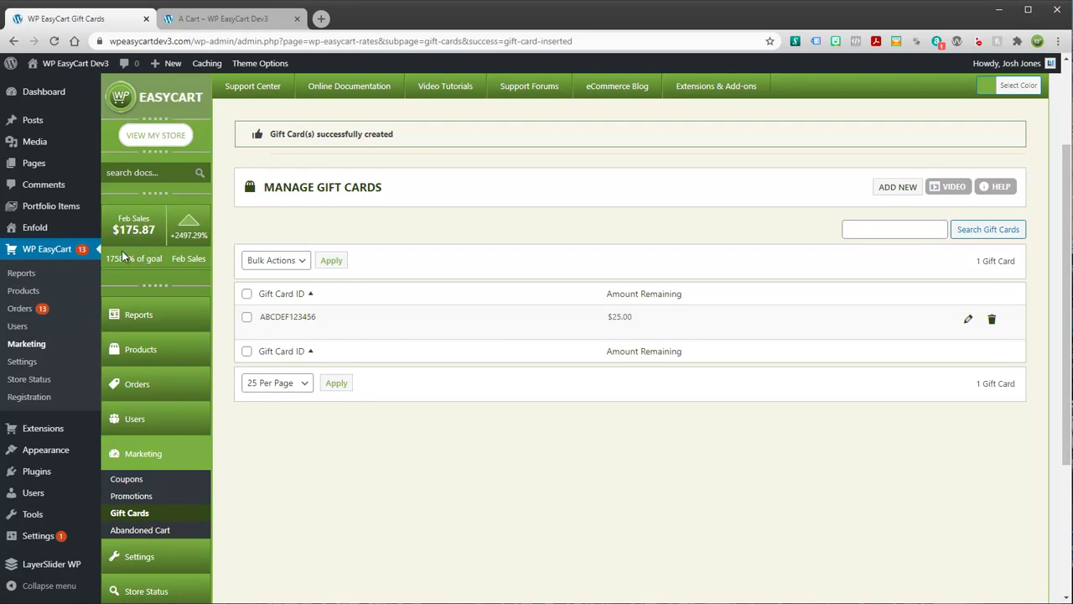
- Open the EasyCart Checkout settings
scroll(132, 510, down, 1)
click(134, 499)
scroll(132, 515, down, 3)
scroll(132, 525, down, 1)
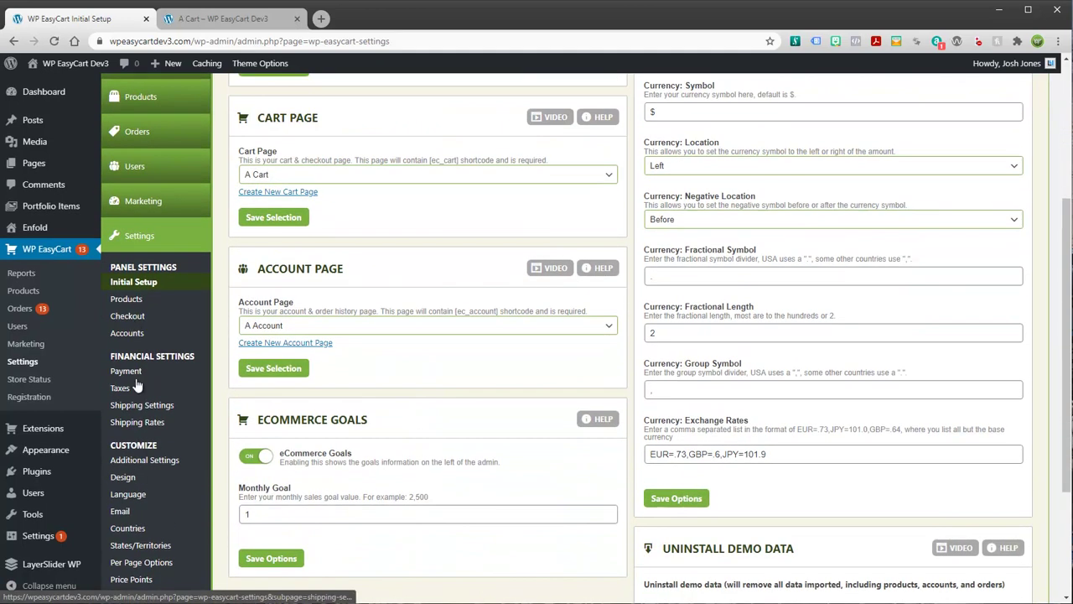
click(131, 322)
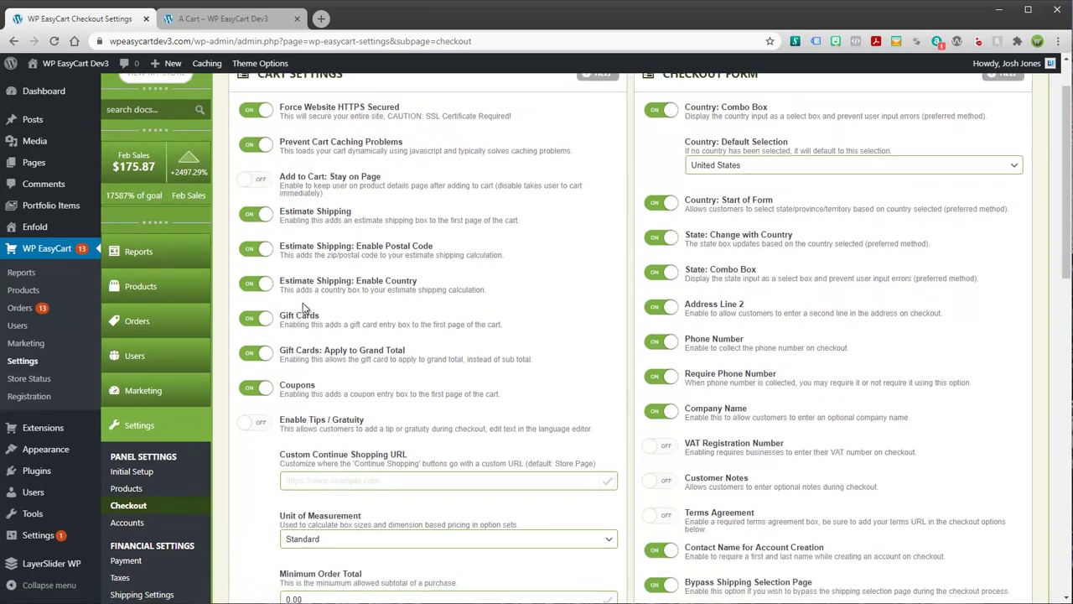
- Toggle the Gift Cards option off and back on, reloading the cart to compare
click(255, 319)
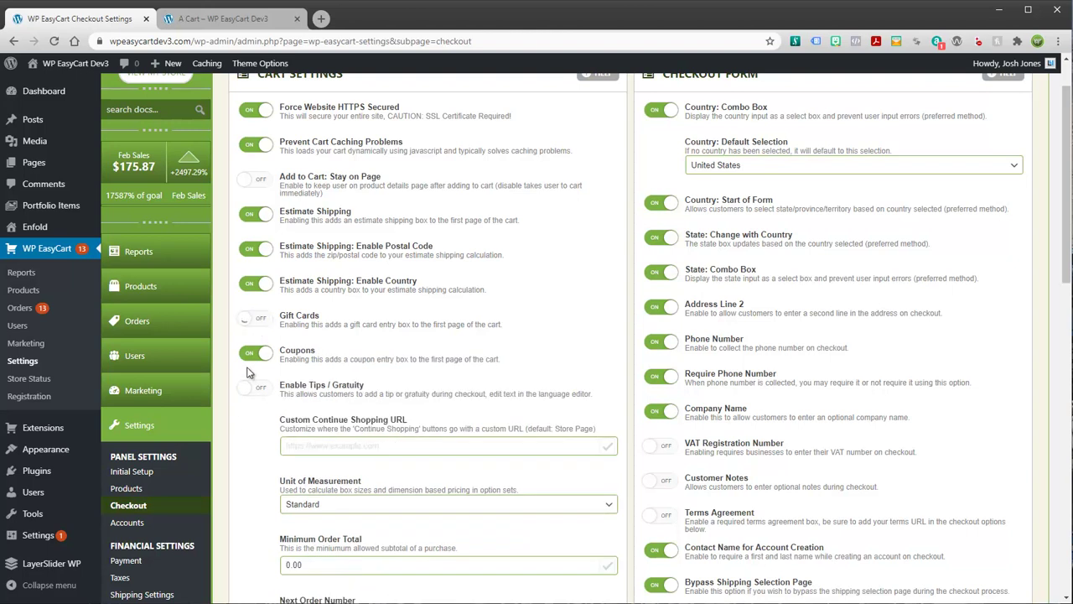
click(219, 23)
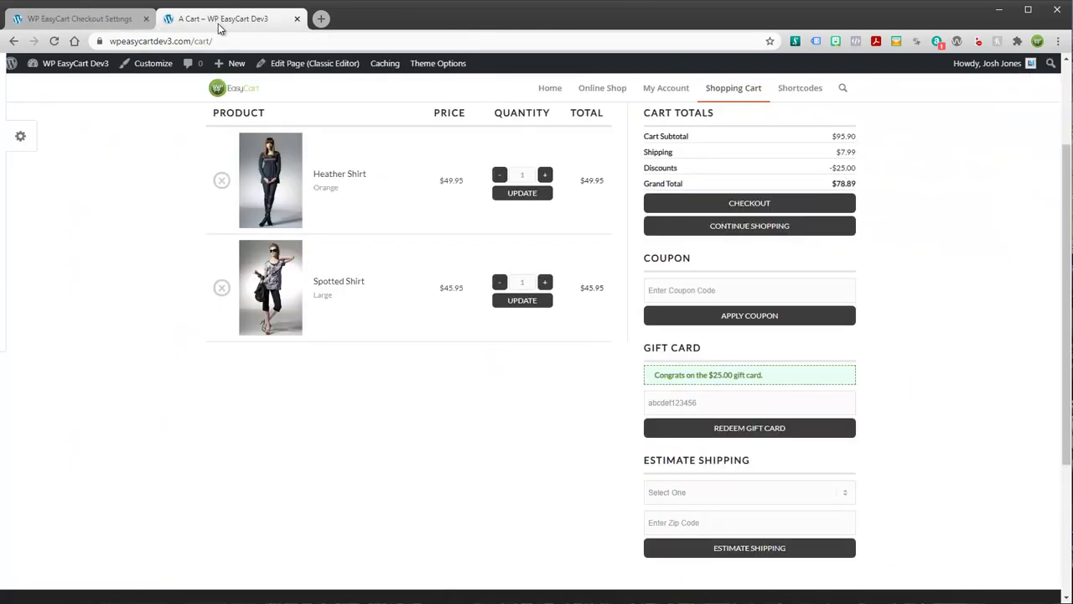
click(54, 42)
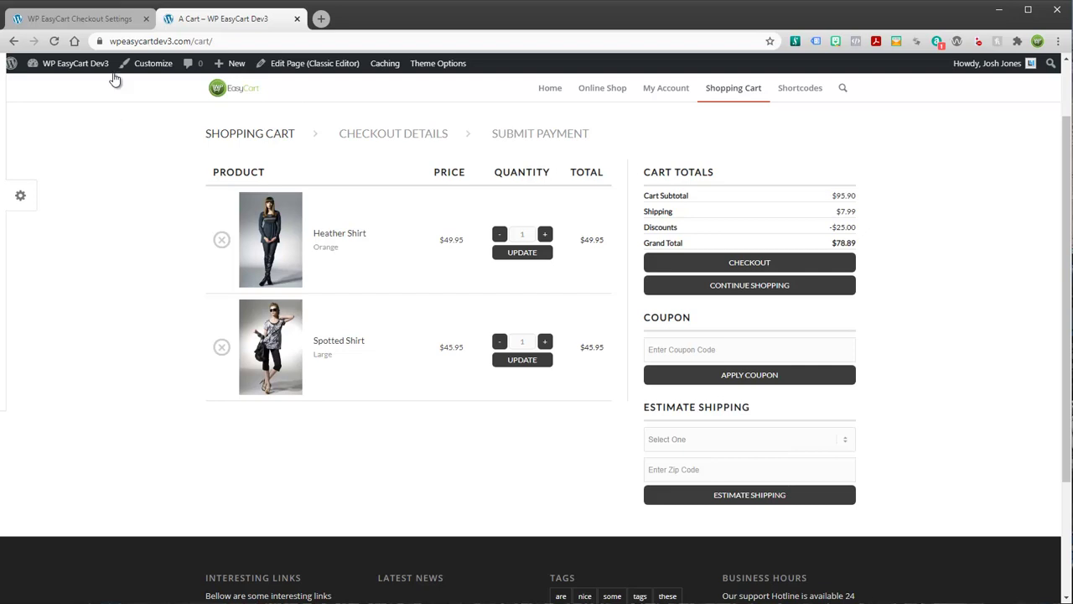
click(84, 19)
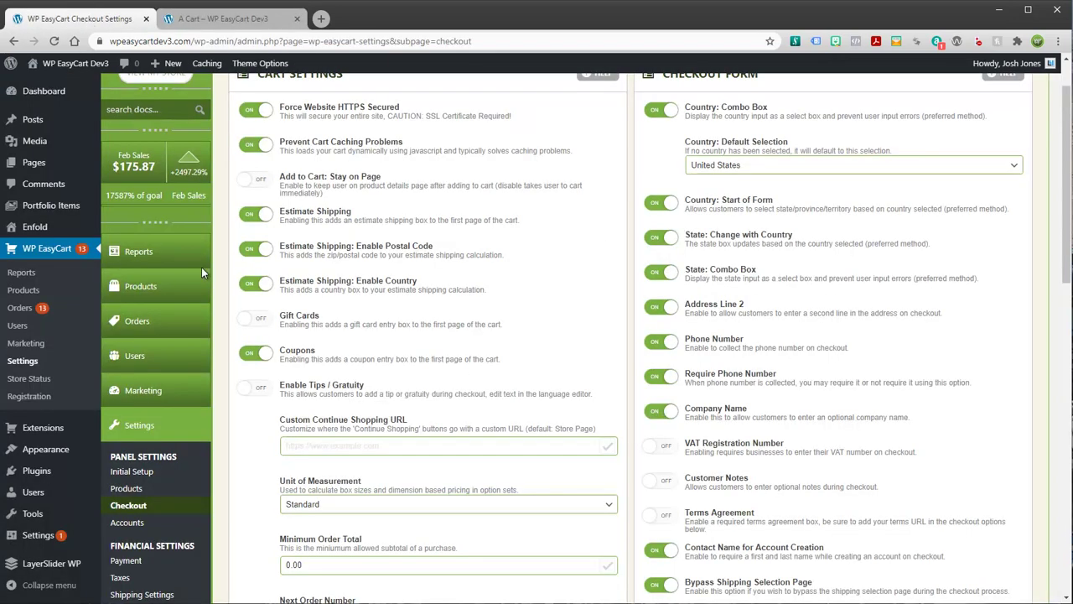
click(260, 320)
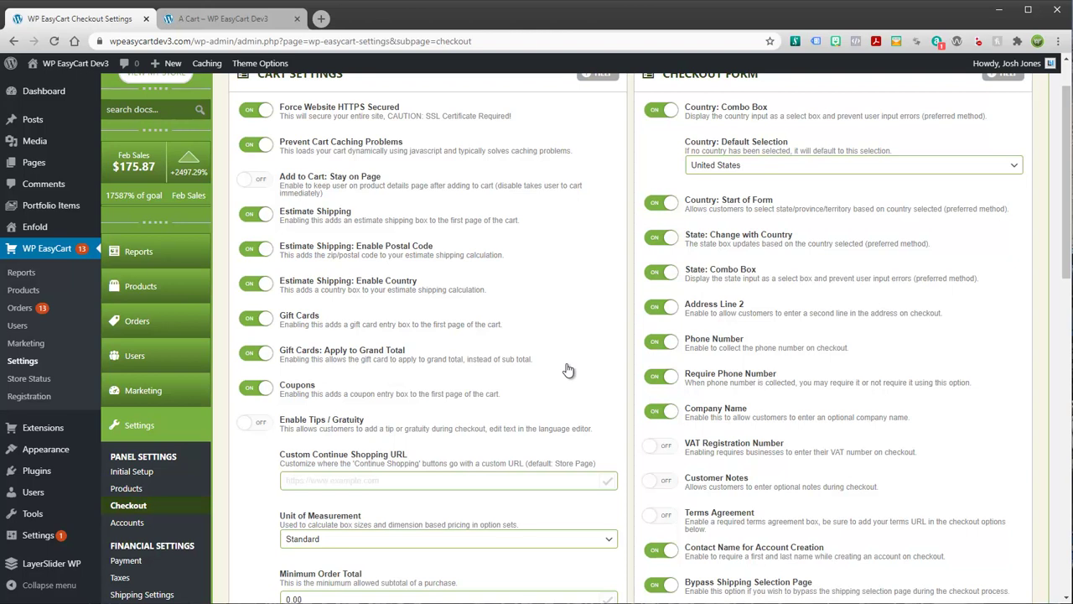
key(ctrl+Tab)
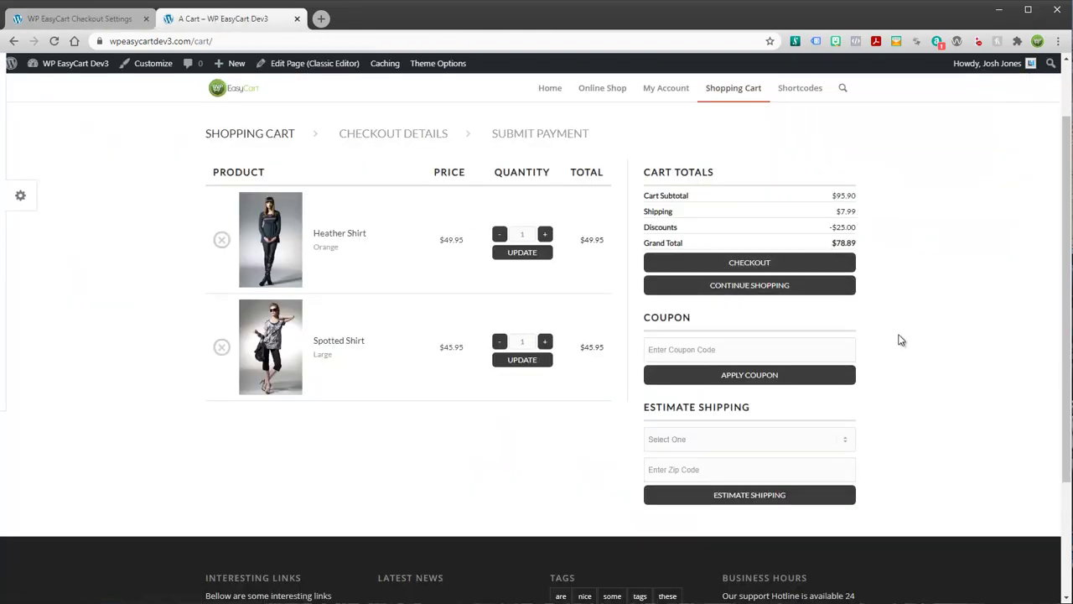
- Turn off gift cards applying to the grand total and recheck the cart
click(104, 20)
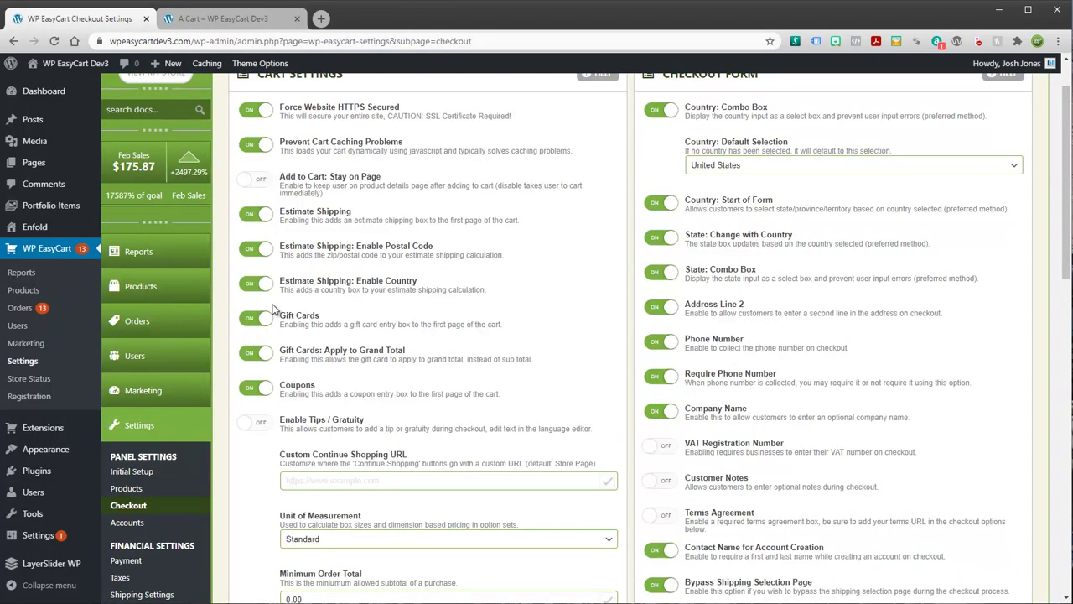
click(256, 353)
click(210, 25)
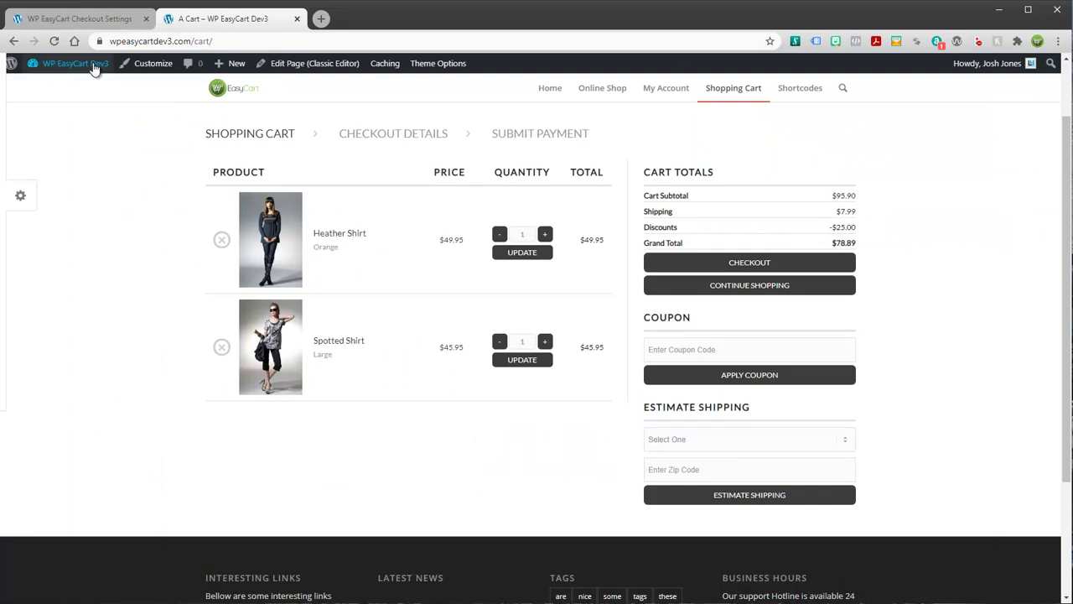
click(74, 41)
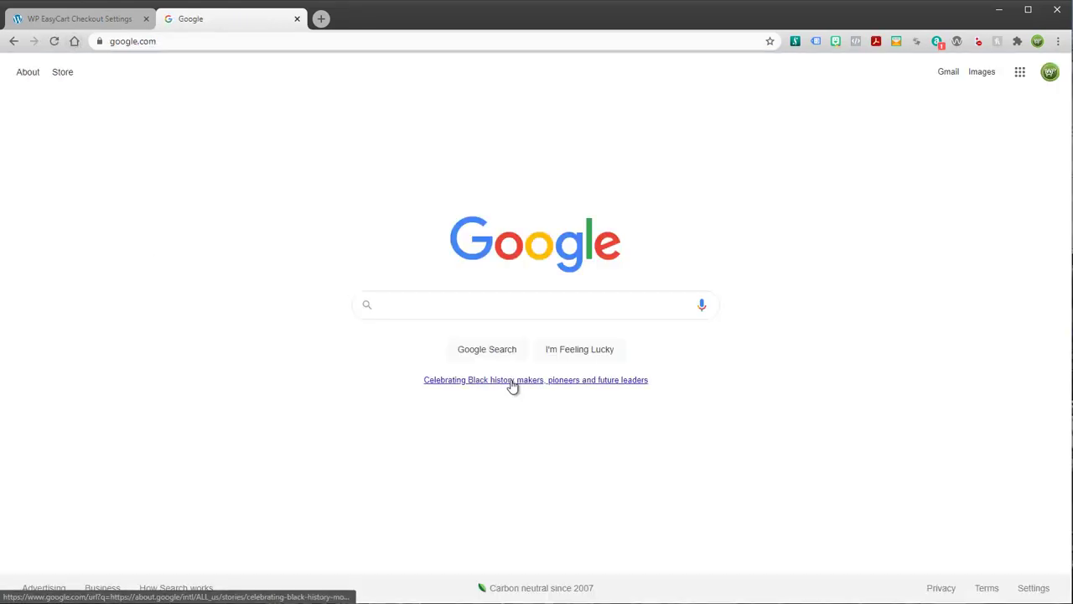
click(15, 42)
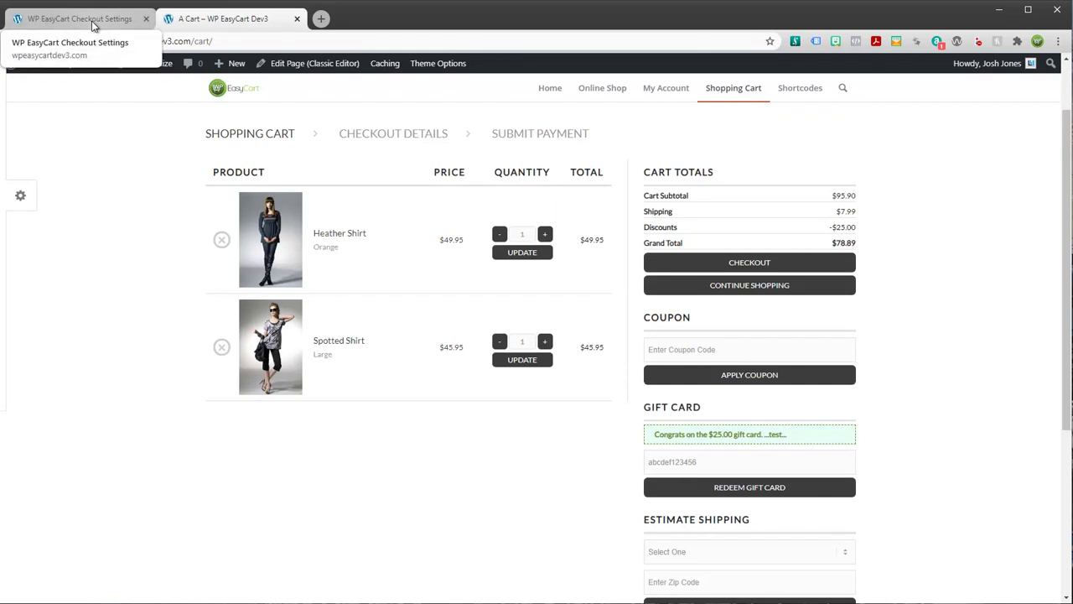
click(94, 23)
- Open the top order and inspect its empty Gift Card Used field, summerspecial coupon and discount total
click(122, 328)
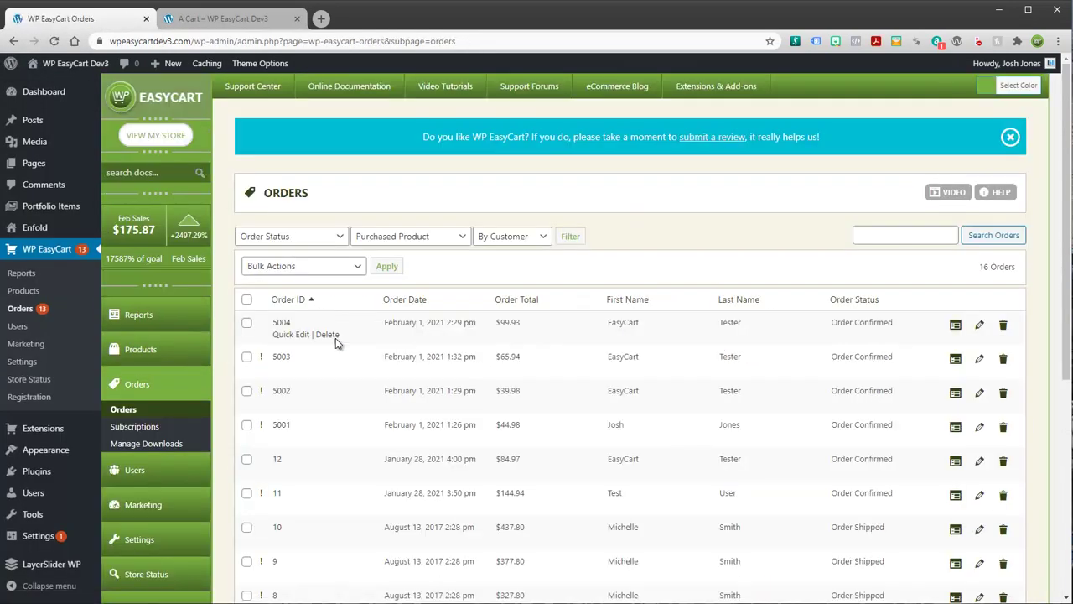
click(979, 324)
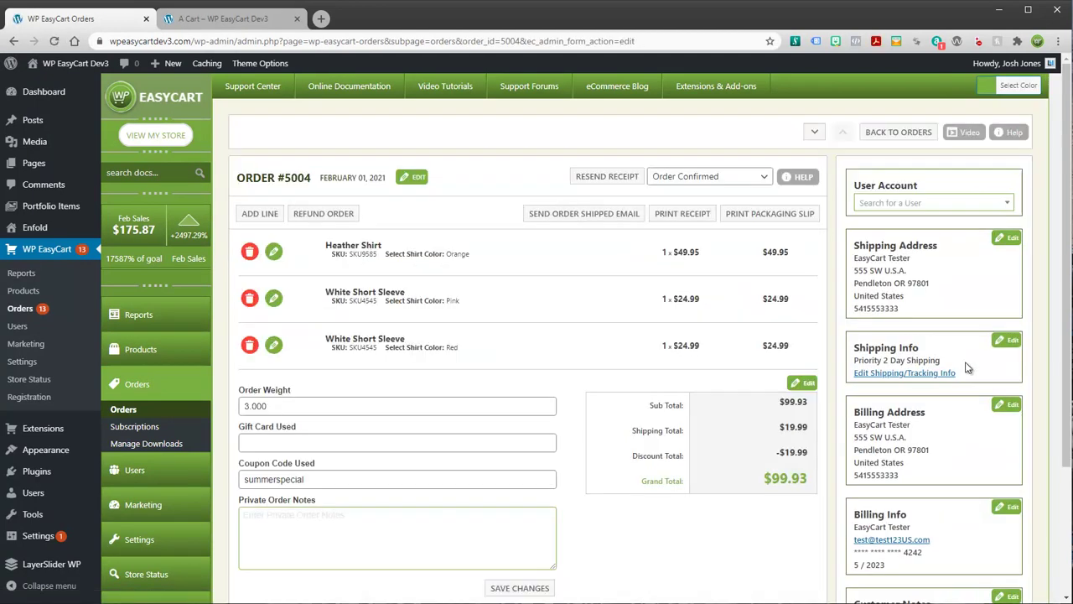
click(315, 439)
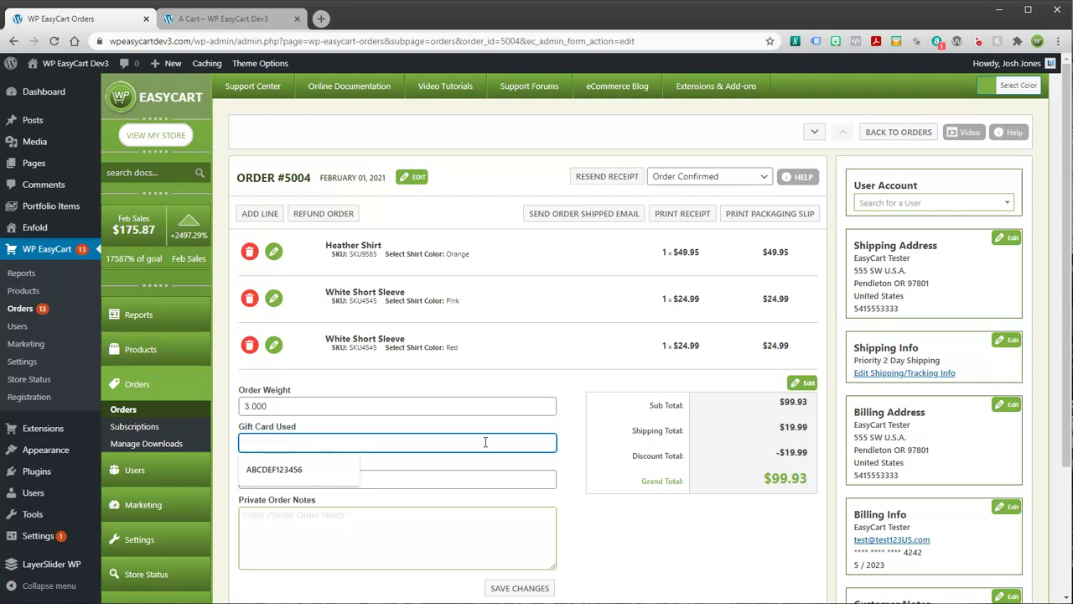
click(316, 429)
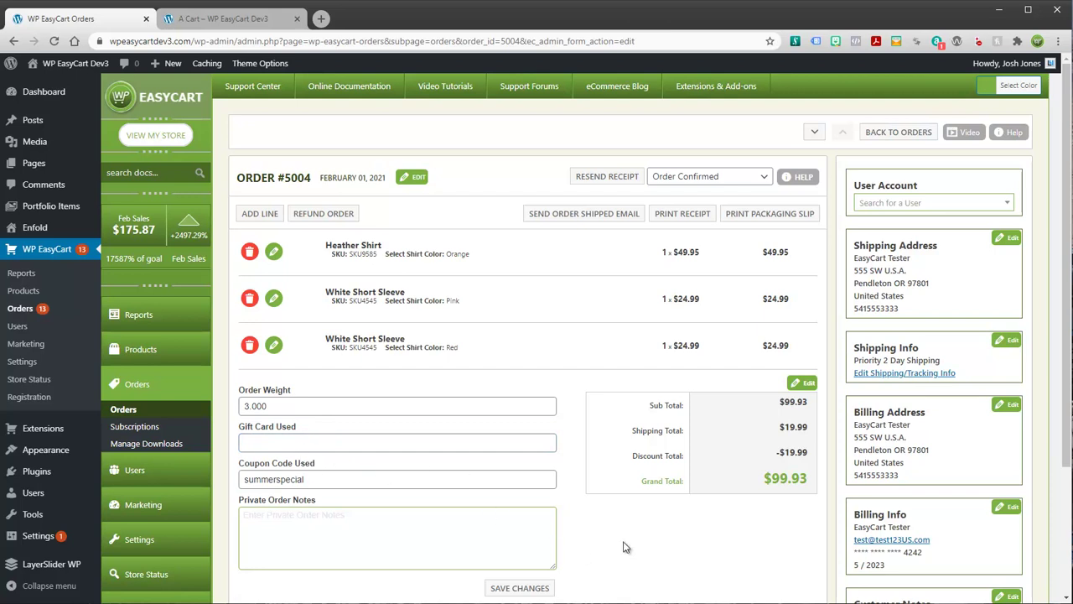
drag(631, 458, 683, 458)
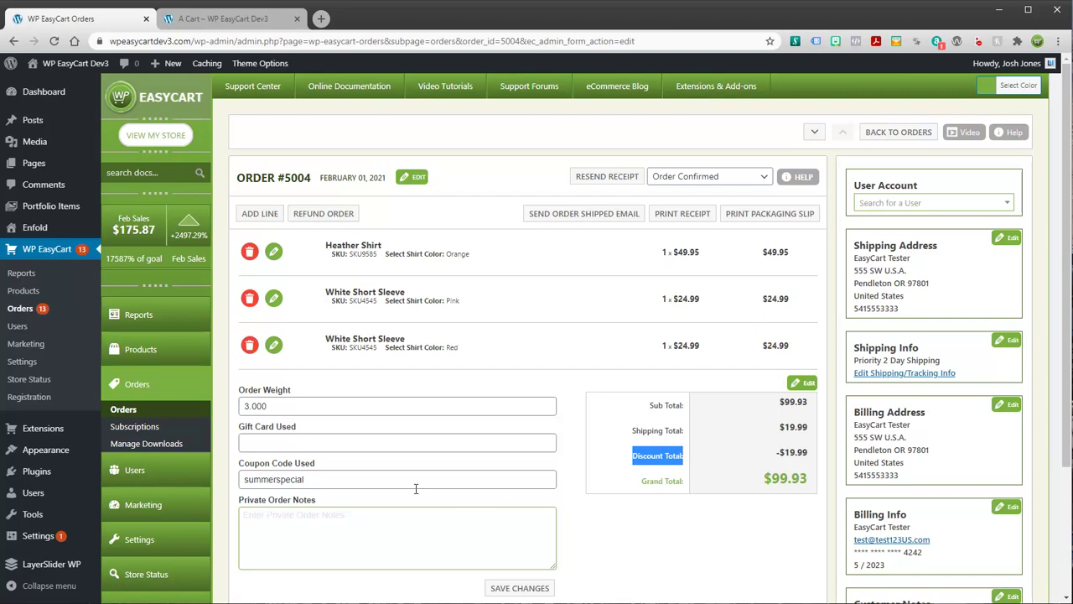
drag(330, 479, 231, 486)
click(287, 442)
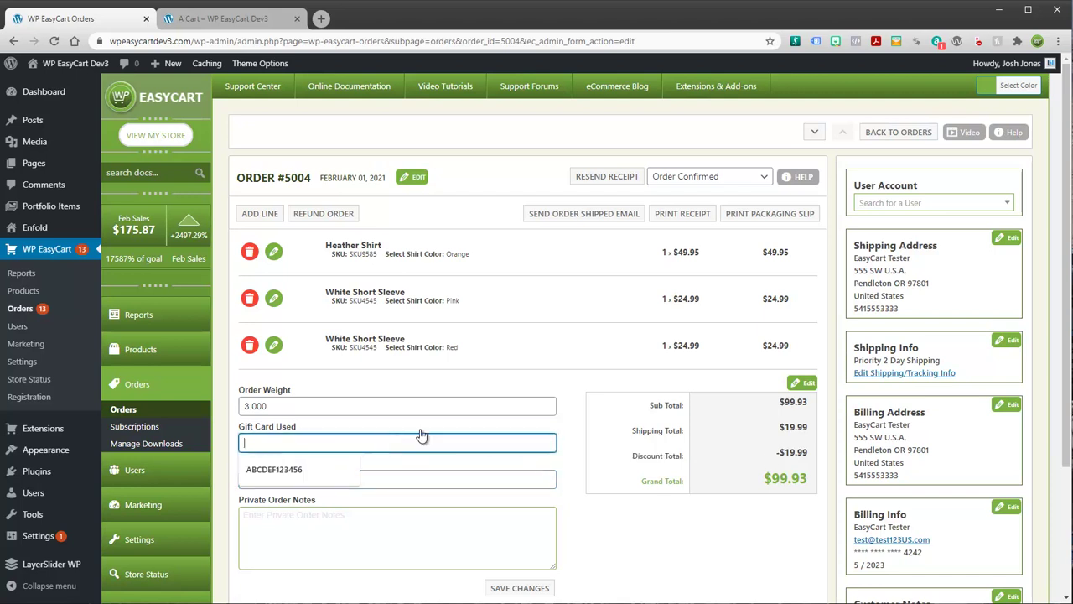
click(568, 476)
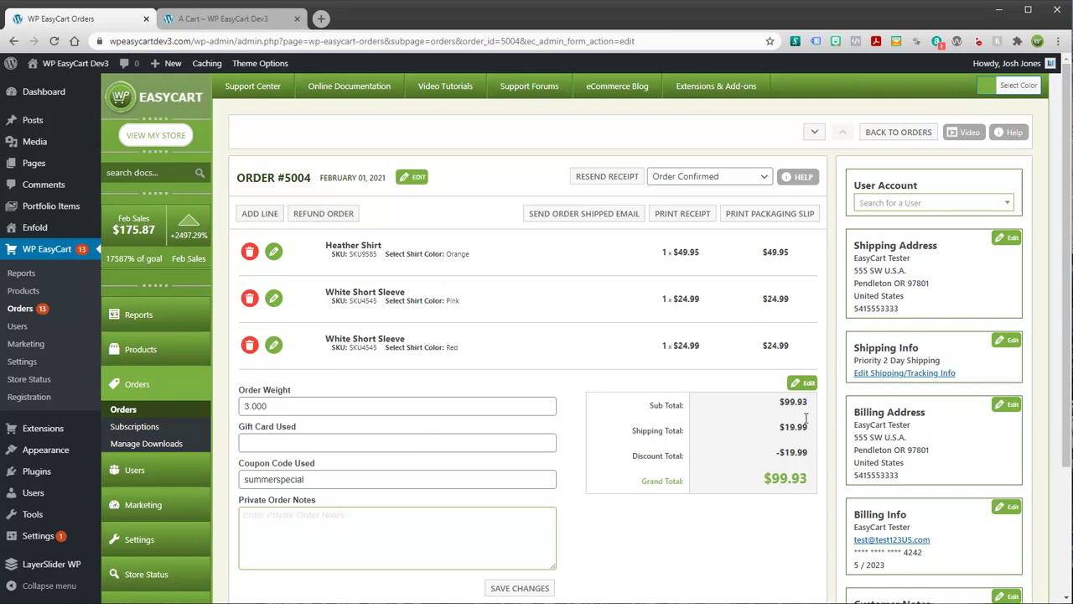
- Move from Coupons and Gift Cards to the product list and launch Create a Product
click(139, 504)
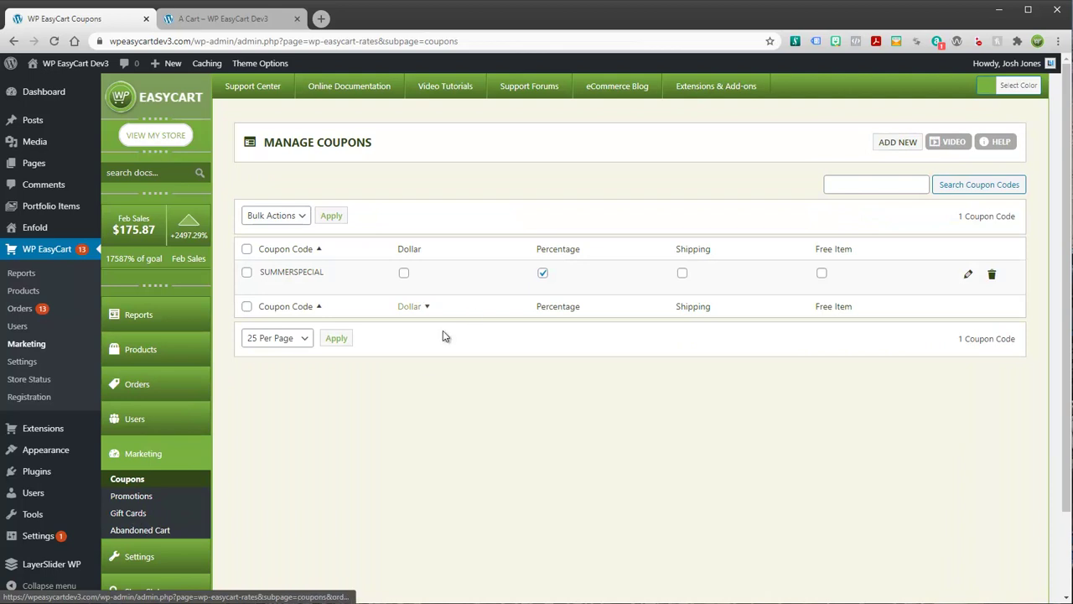
click(126, 515)
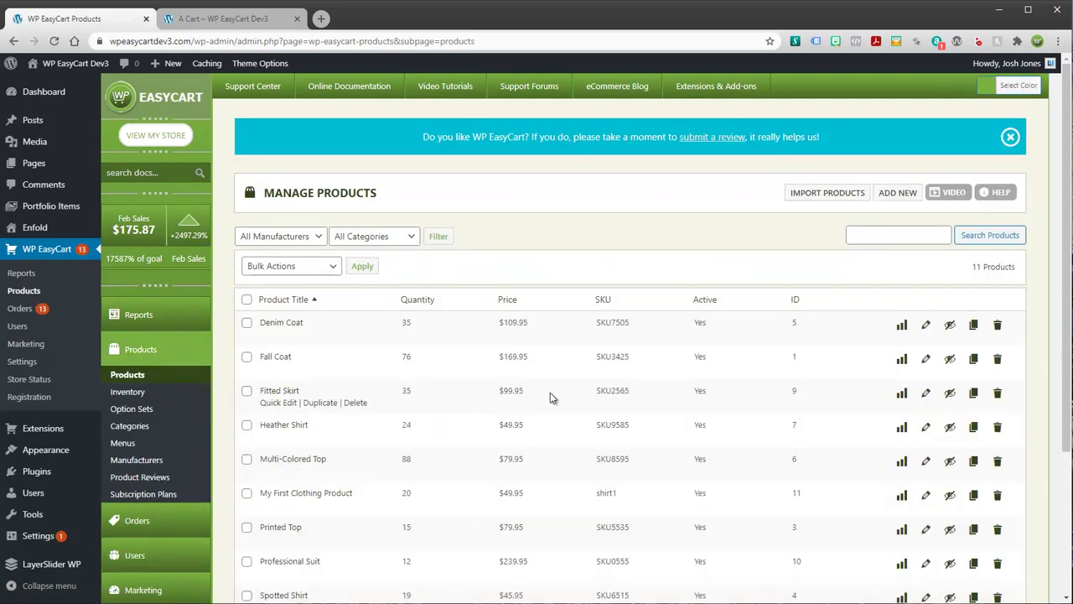
scroll(551, 394, down, 2)
scroll(575, 395, up, 2)
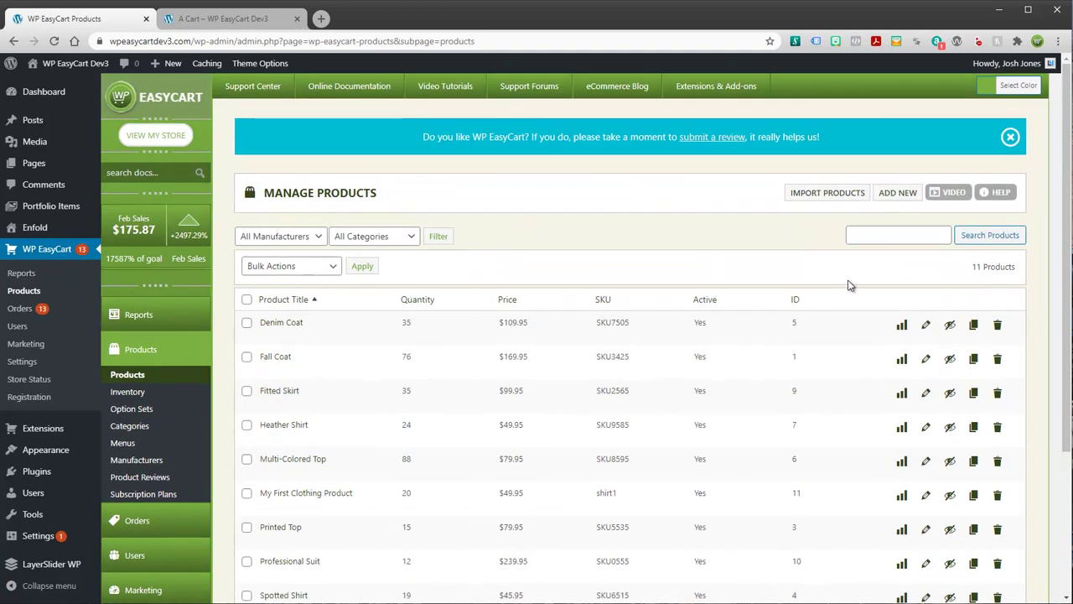
click(897, 191)
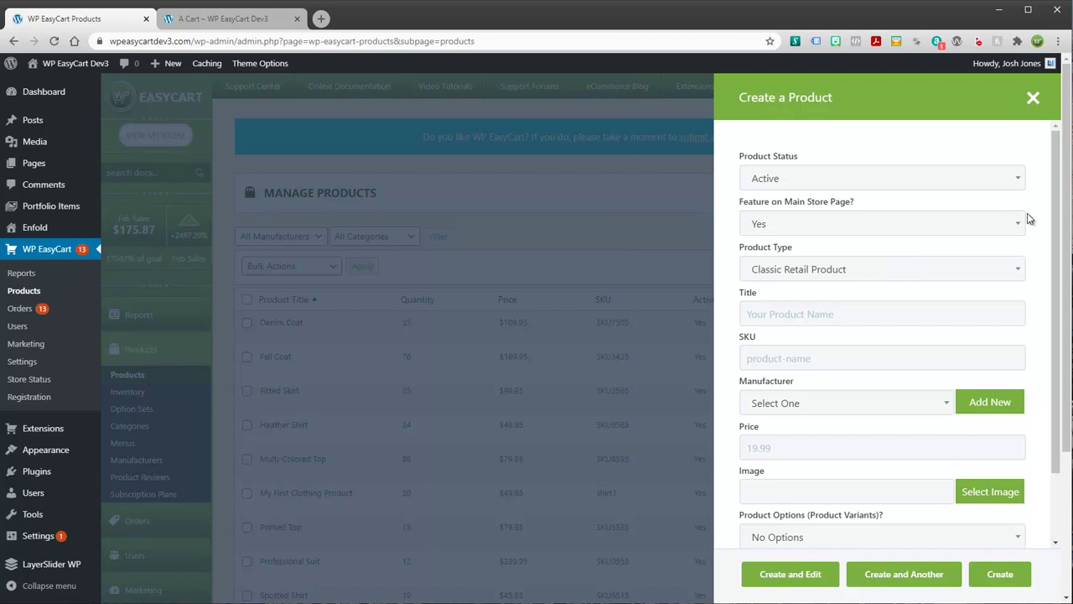
- Make it a Gift Card Product titled 'Gift Card Product', SKU giftcard, manufacturer L4 Development
click(1018, 272)
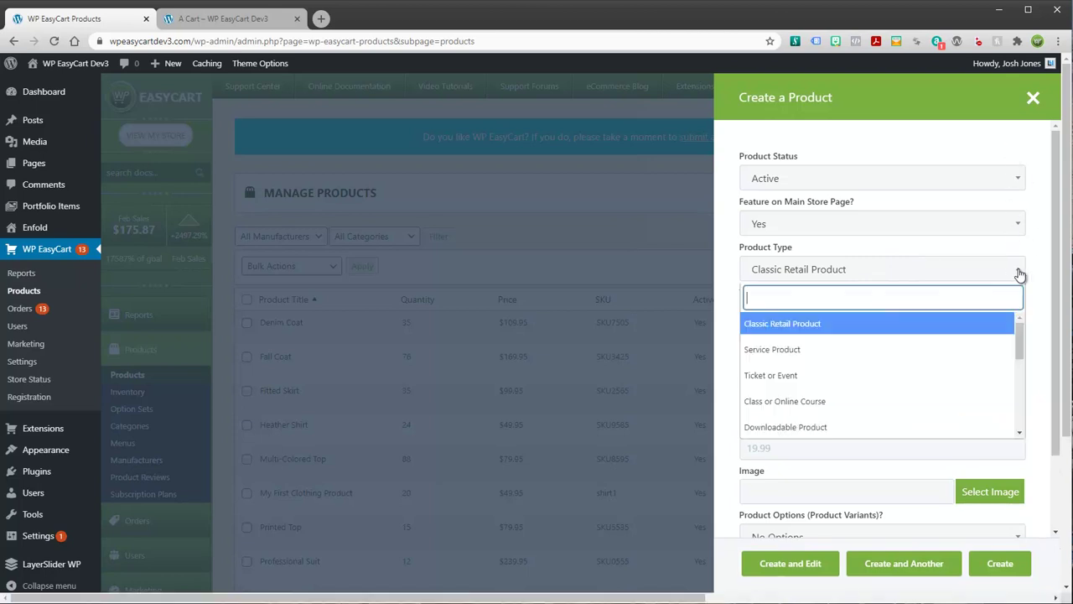
drag(1019, 338, 1017, 402)
click(770, 360)
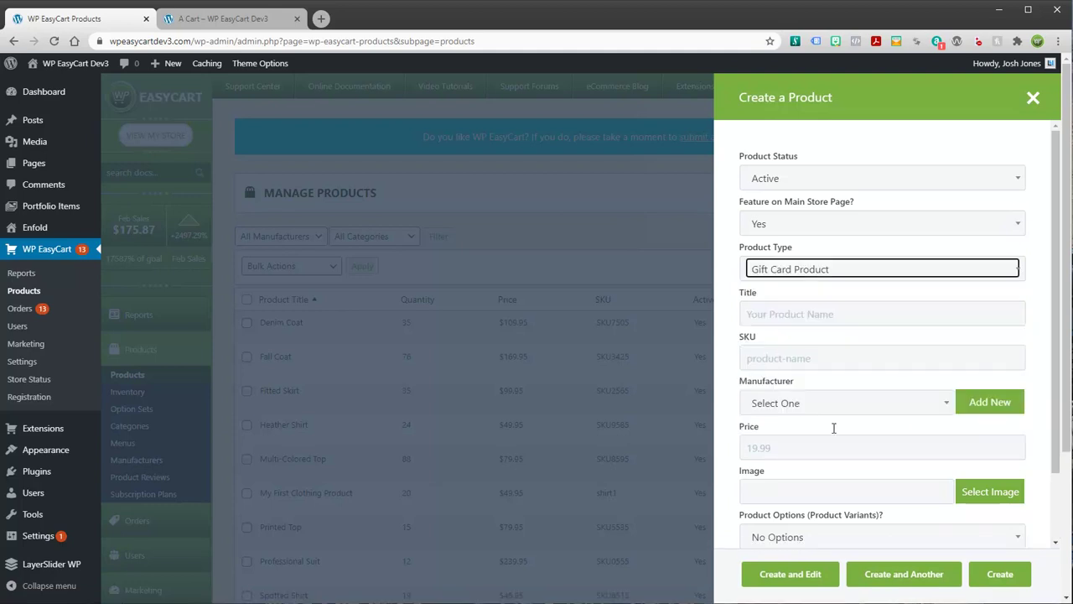
click(771, 317)
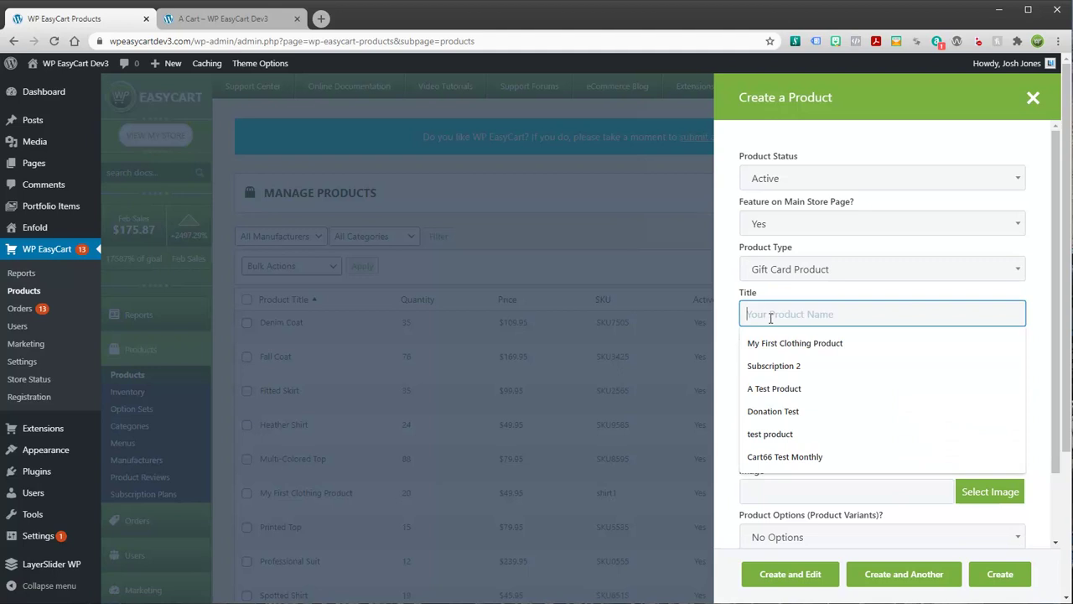
text(Gift CaR)
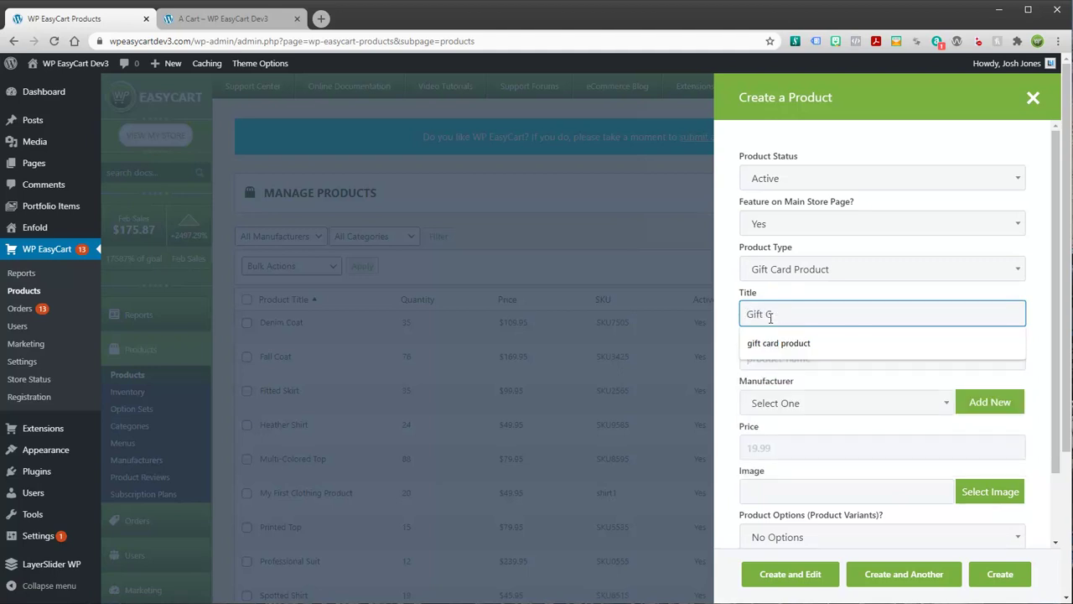
key(Tab)
text(giftc)
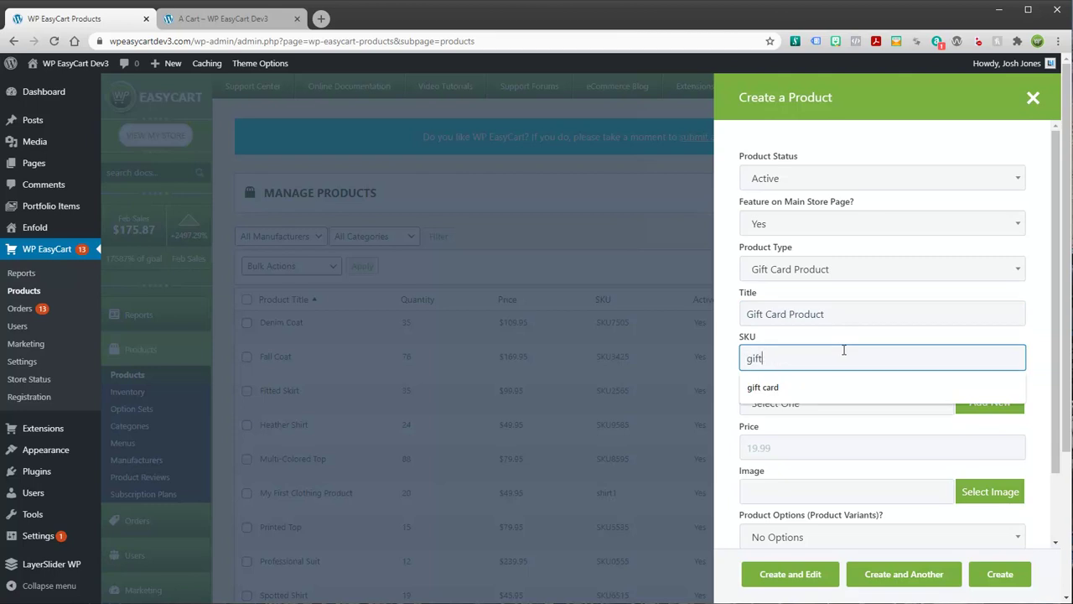
click(843, 403)
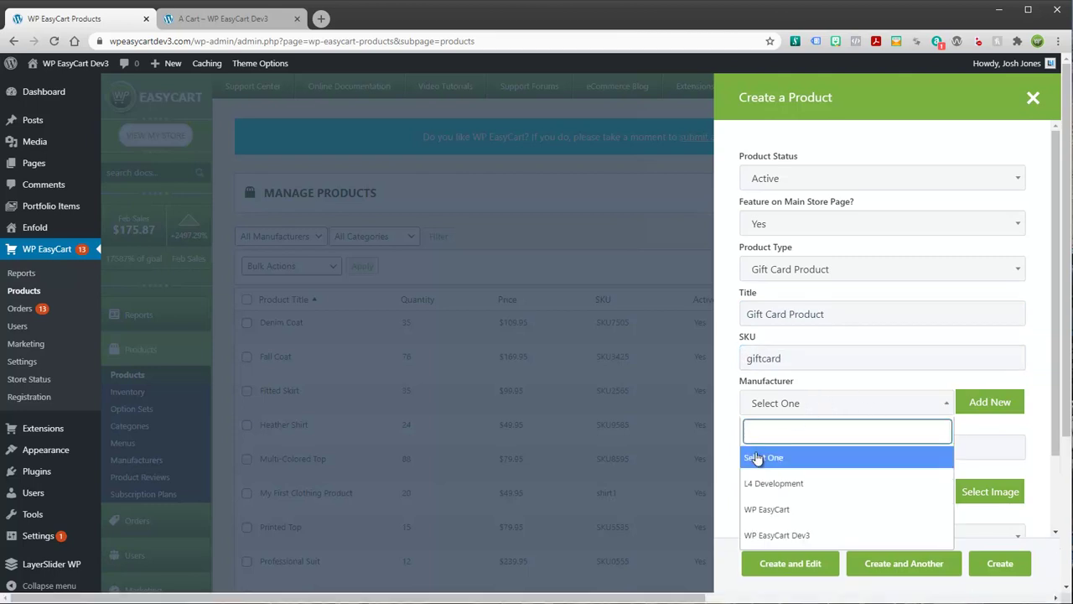
click(781, 489)
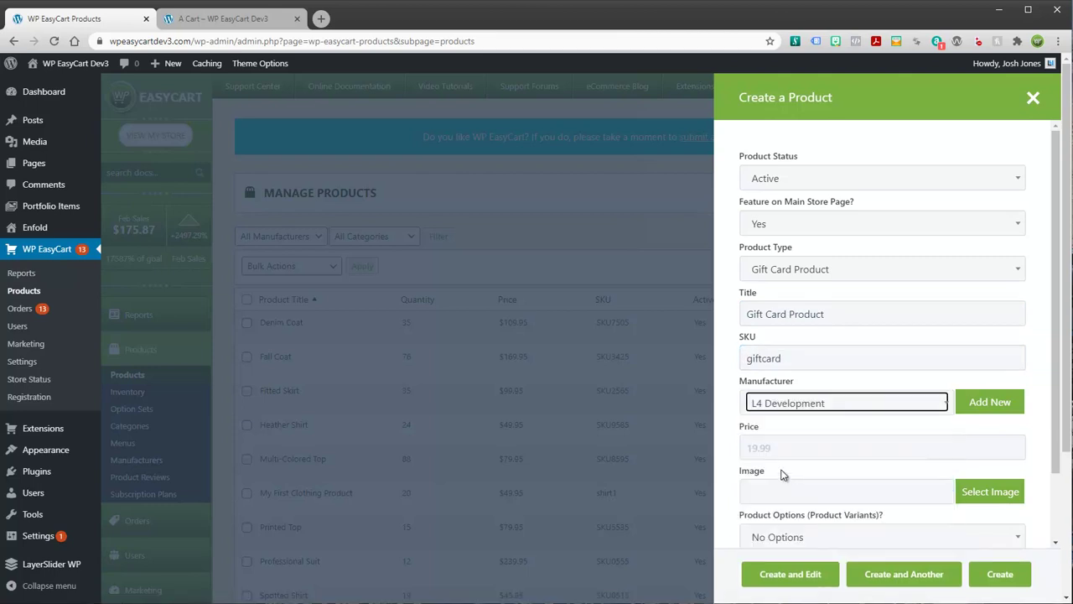
click(774, 442)
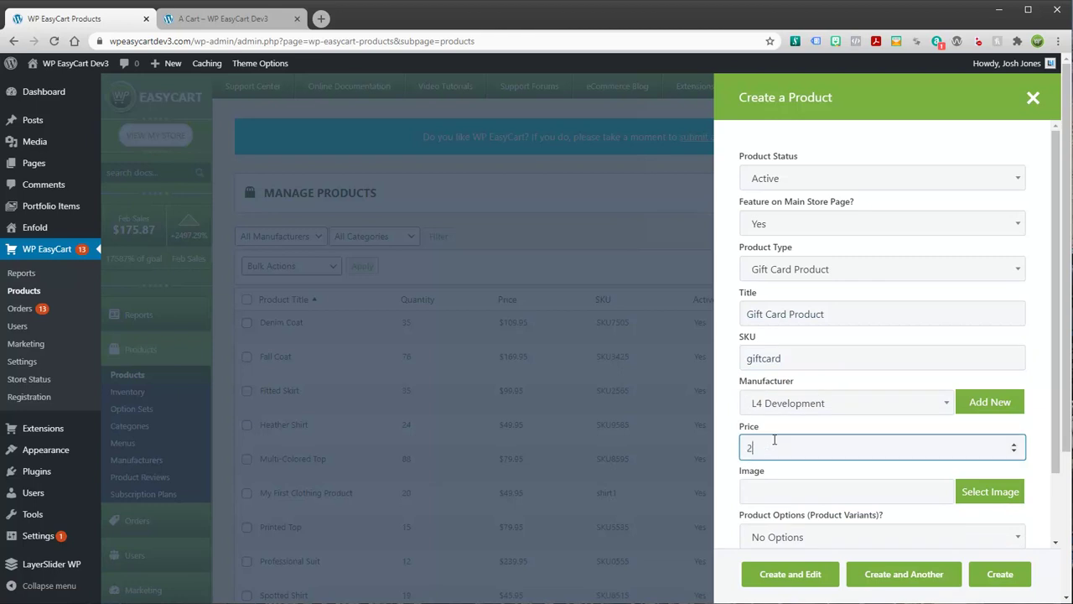
- Use the coffee-cup photo as the product image and choose Create and Edit
click(973, 496)
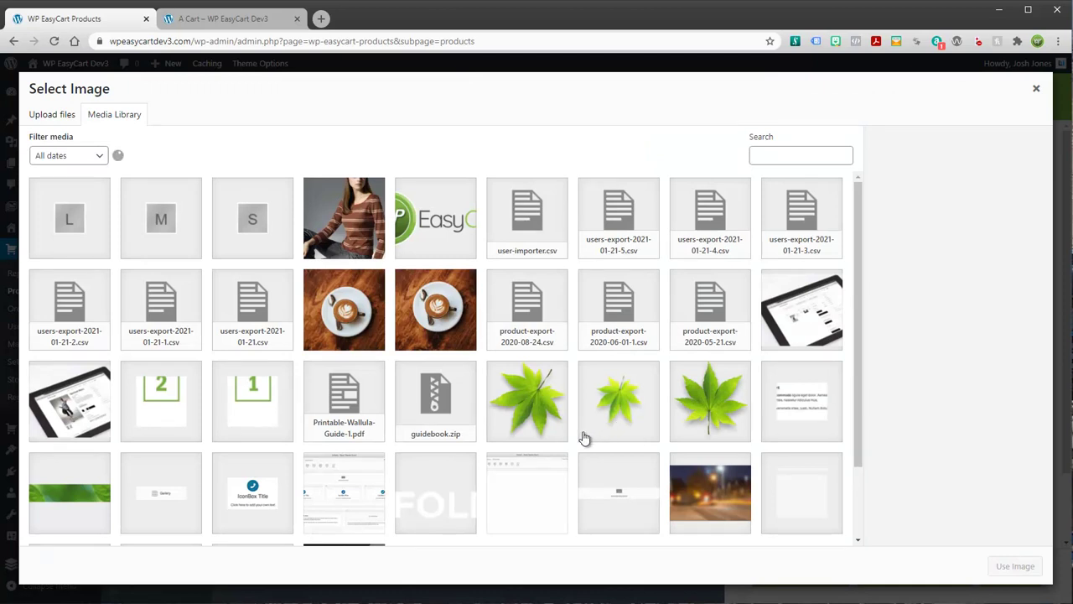
scroll(468, 379, down, 2)
scroll(468, 379, up, 2)
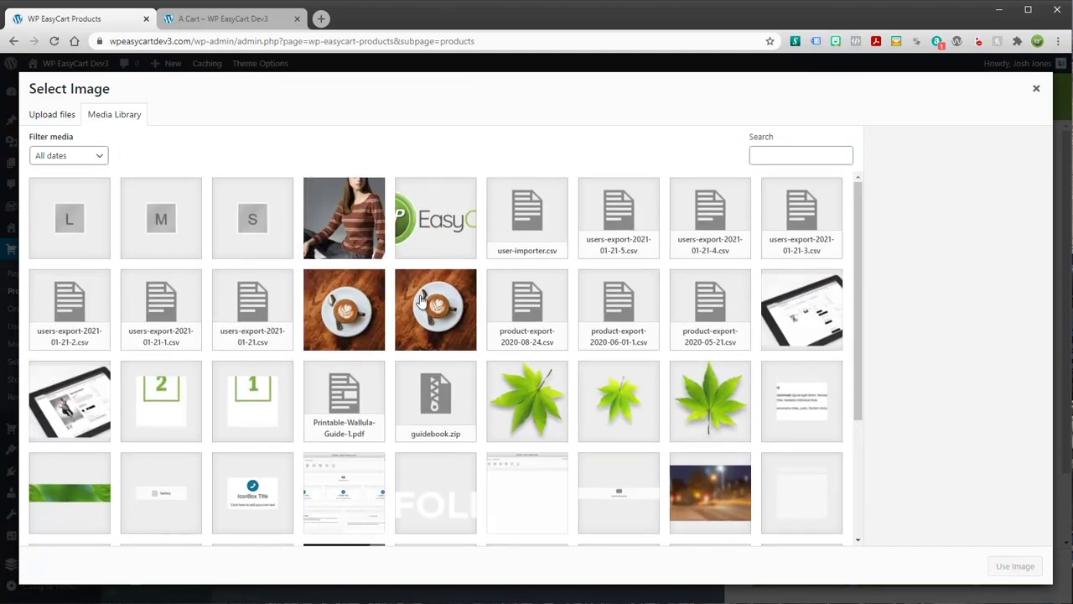
click(446, 322)
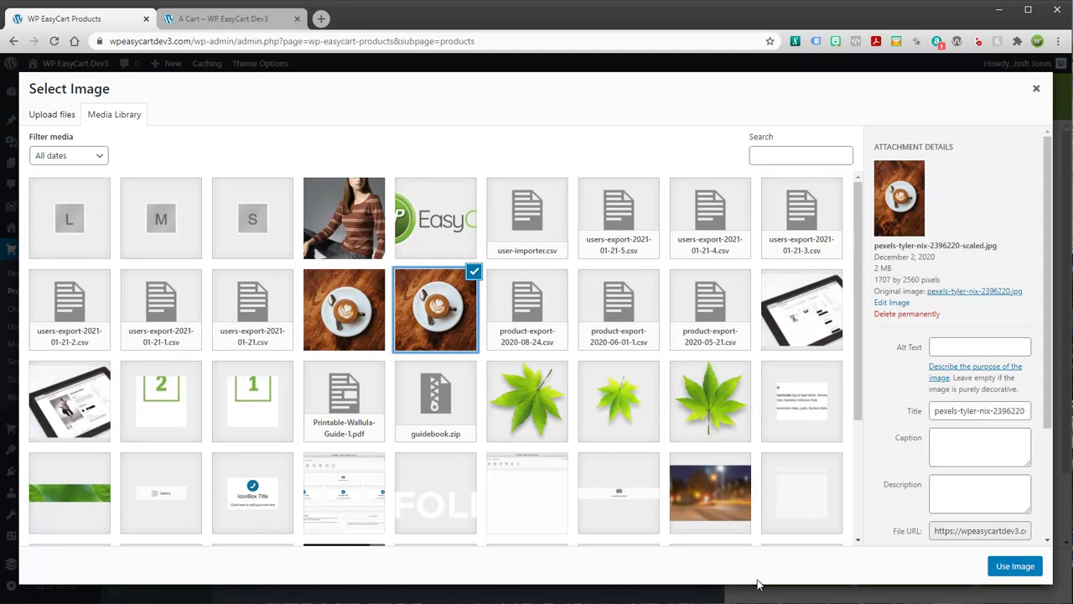
click(1021, 568)
scroll(915, 470, down, 1)
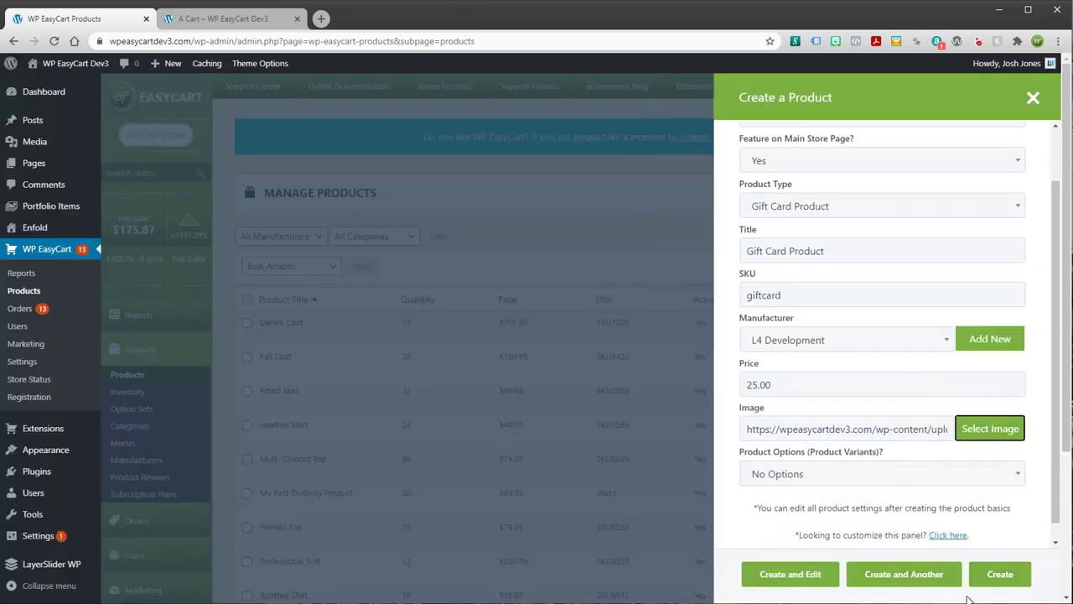
click(784, 572)
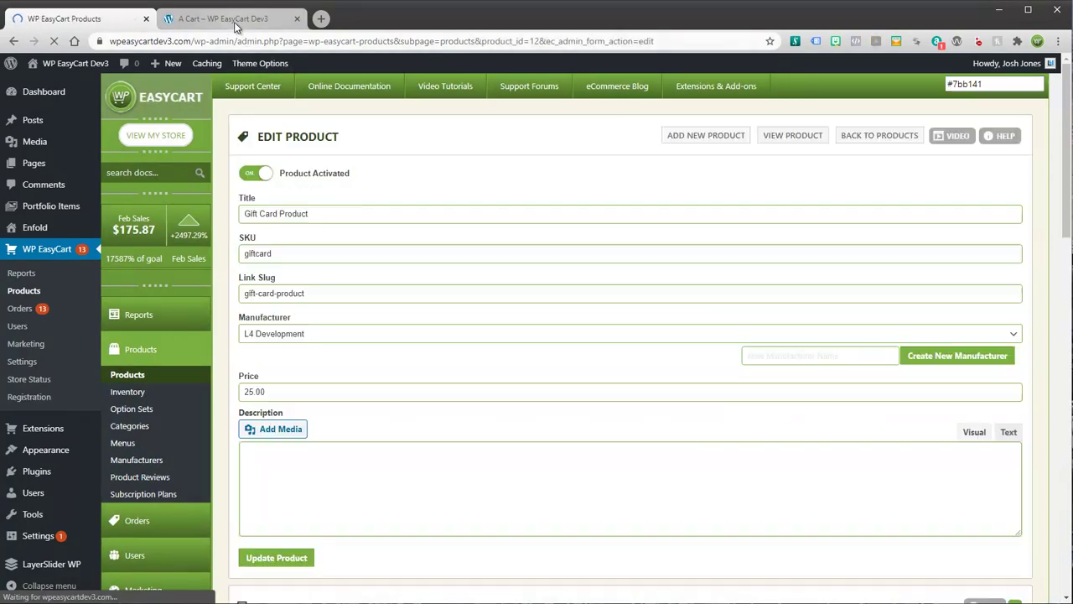
- Open the Gift Card Product page from the Online Shop listing
click(235, 20)
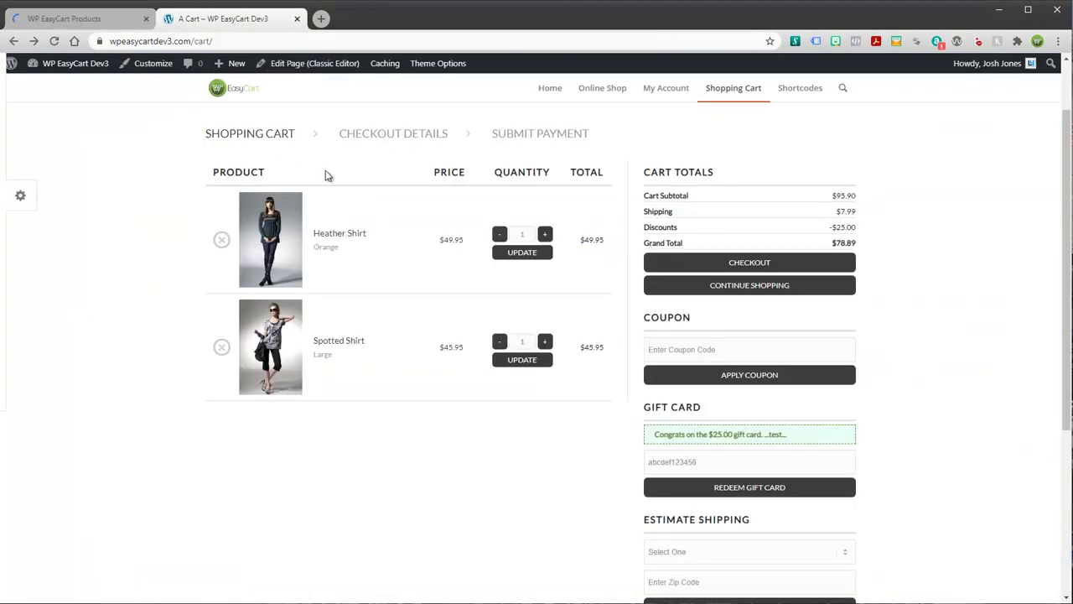
click(612, 94)
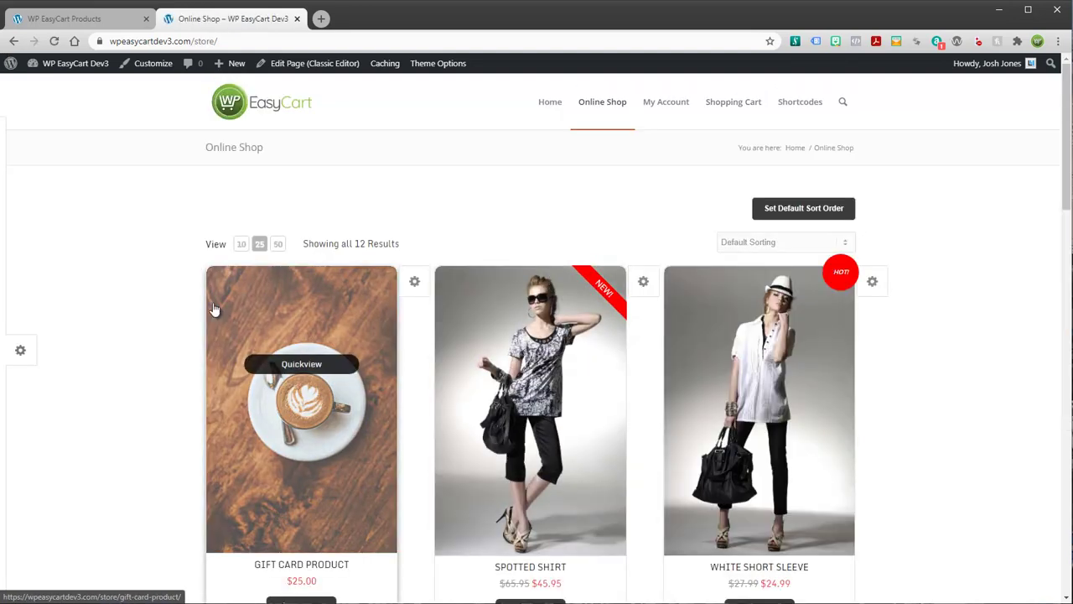
click(297, 409)
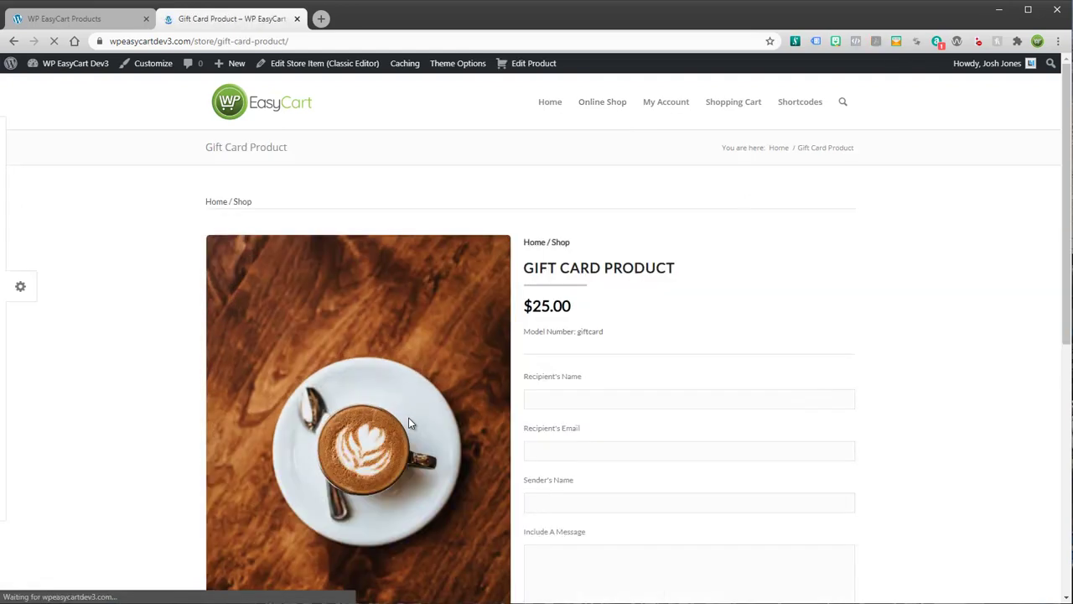
scroll(952, 390, down, 2)
scroll(952, 390, up, 1)
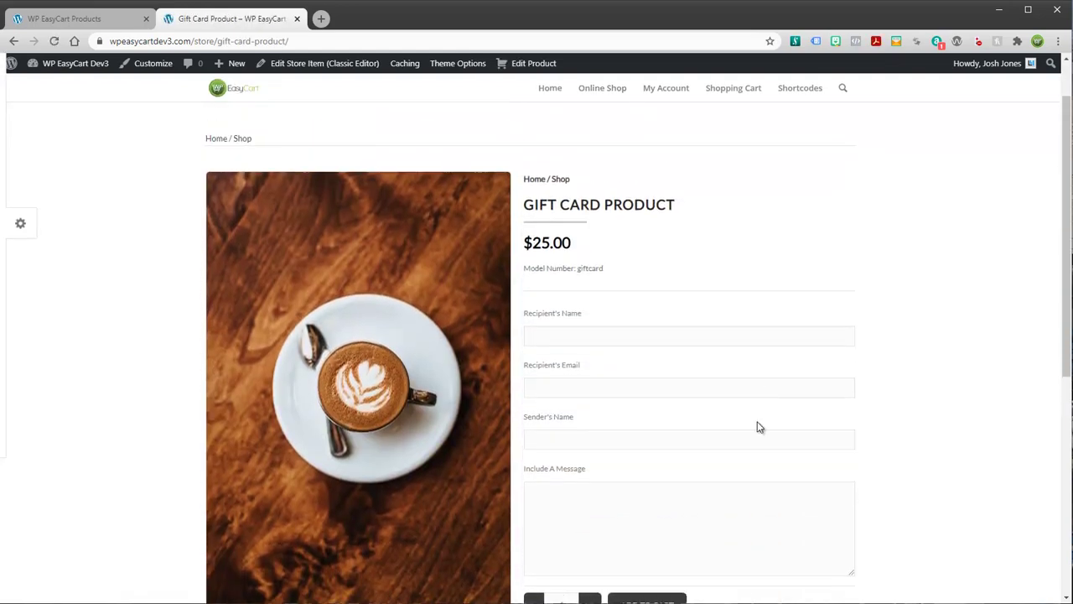
- Fill in the recipient's name and email, the sender's name and a message, then add to cart
click(561, 336)
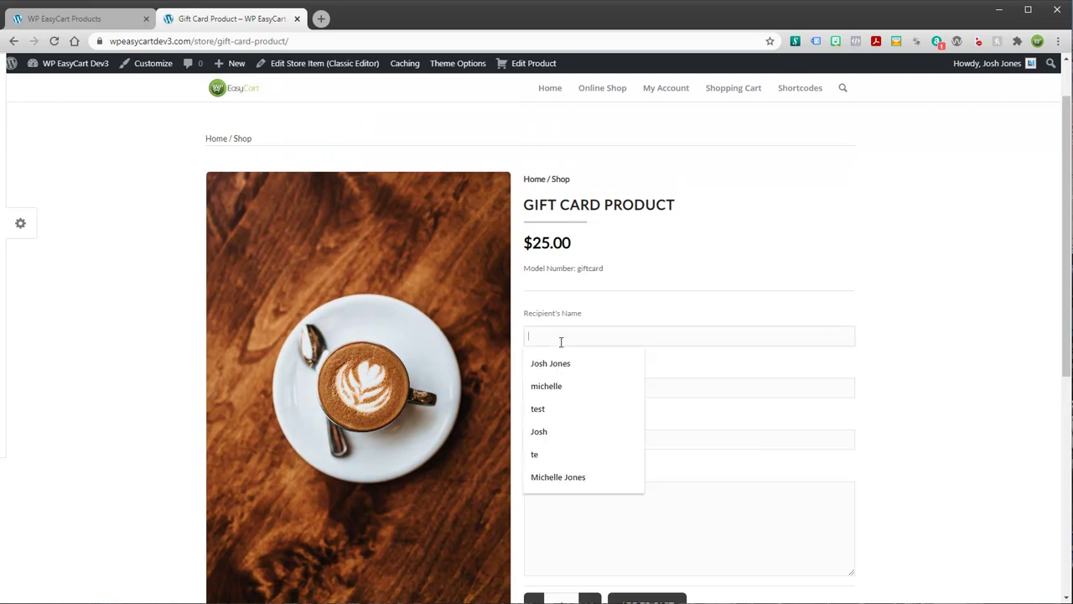
click(545, 387)
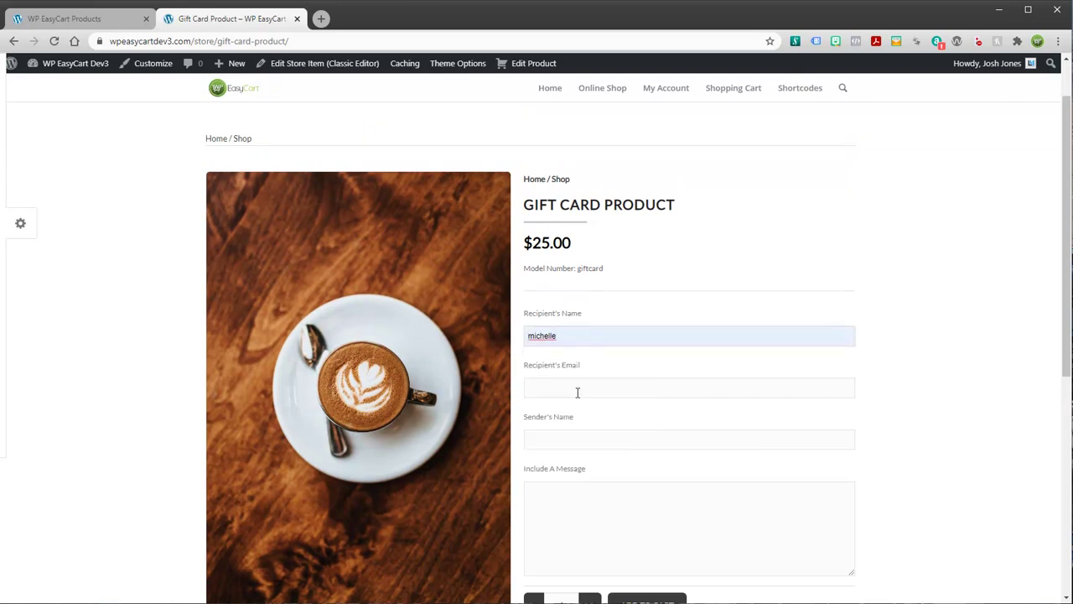
click(577, 390)
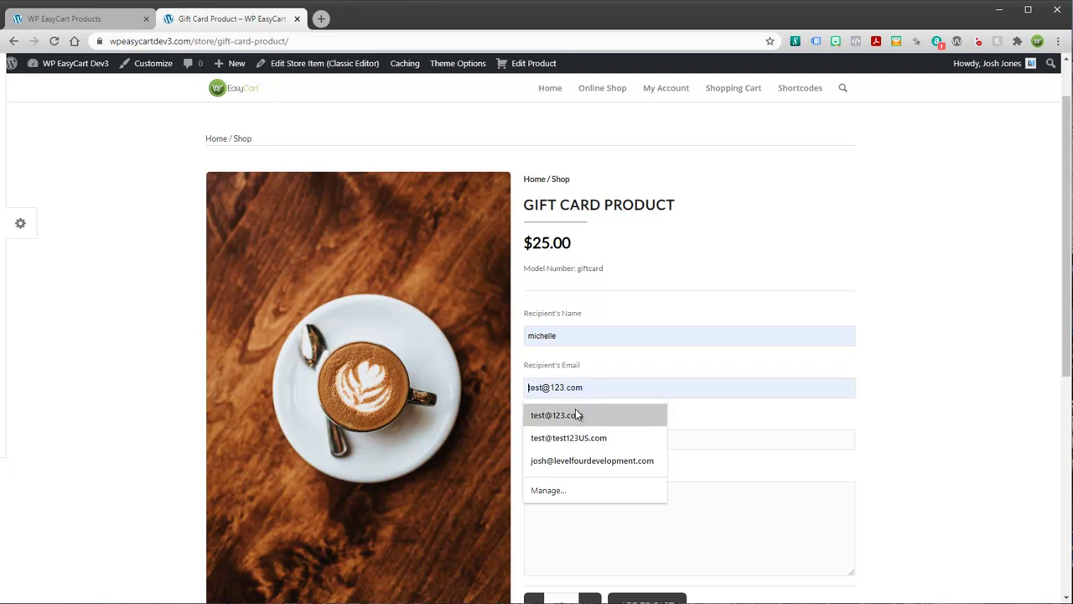
click(576, 416)
click(560, 440)
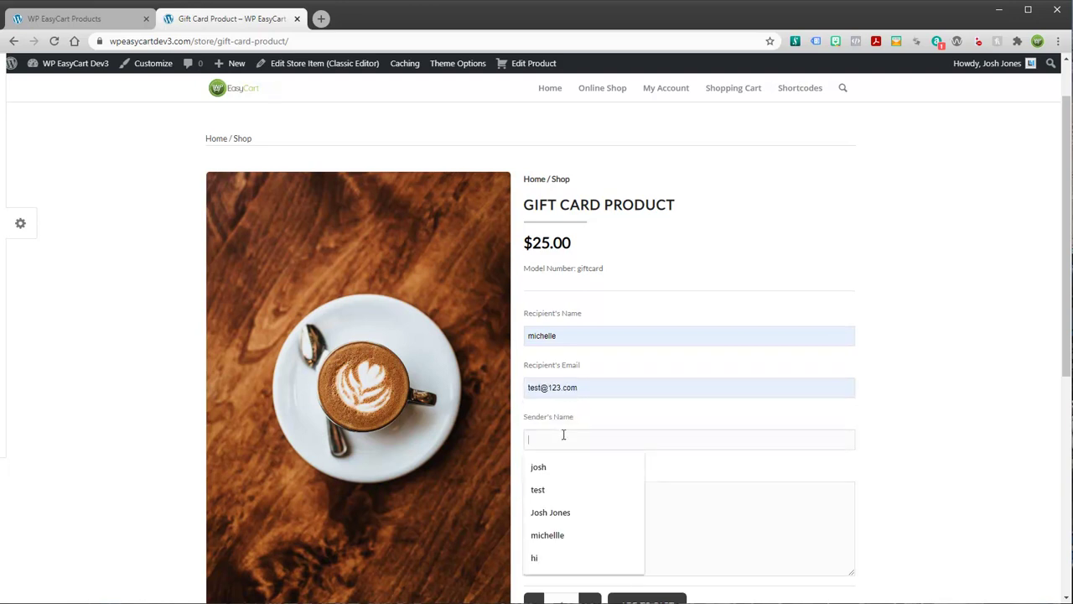
text(Husband)
click(575, 515)
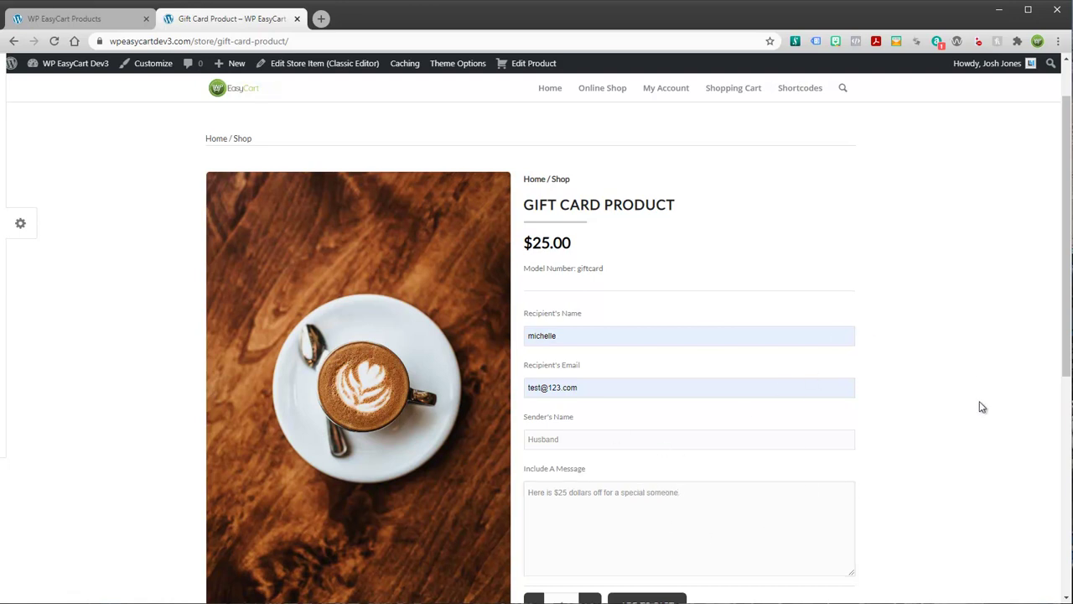
scroll(975, 400, down, 1)
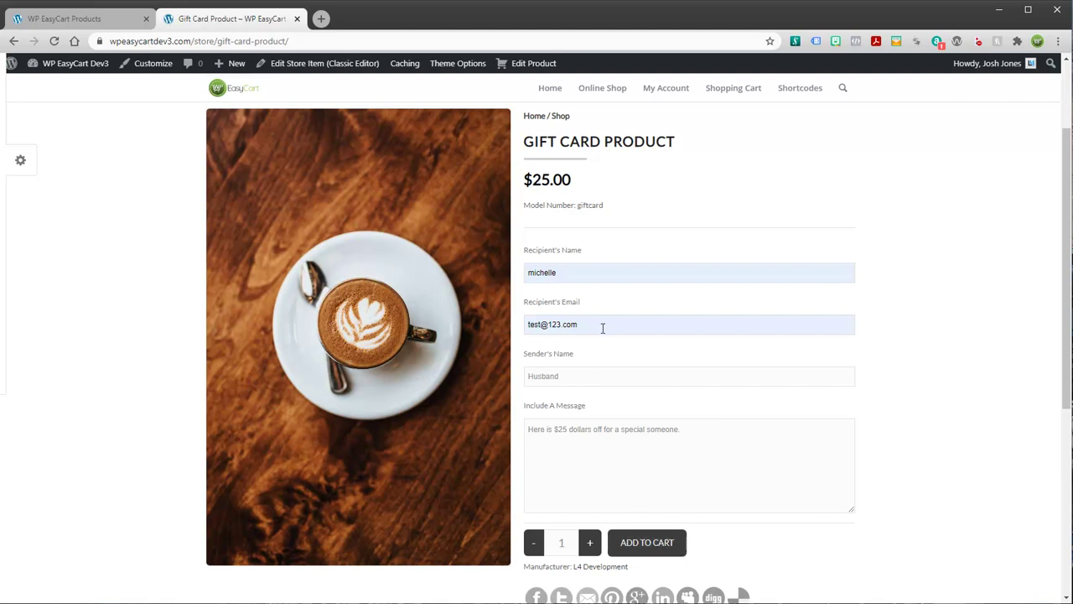
click(627, 547)
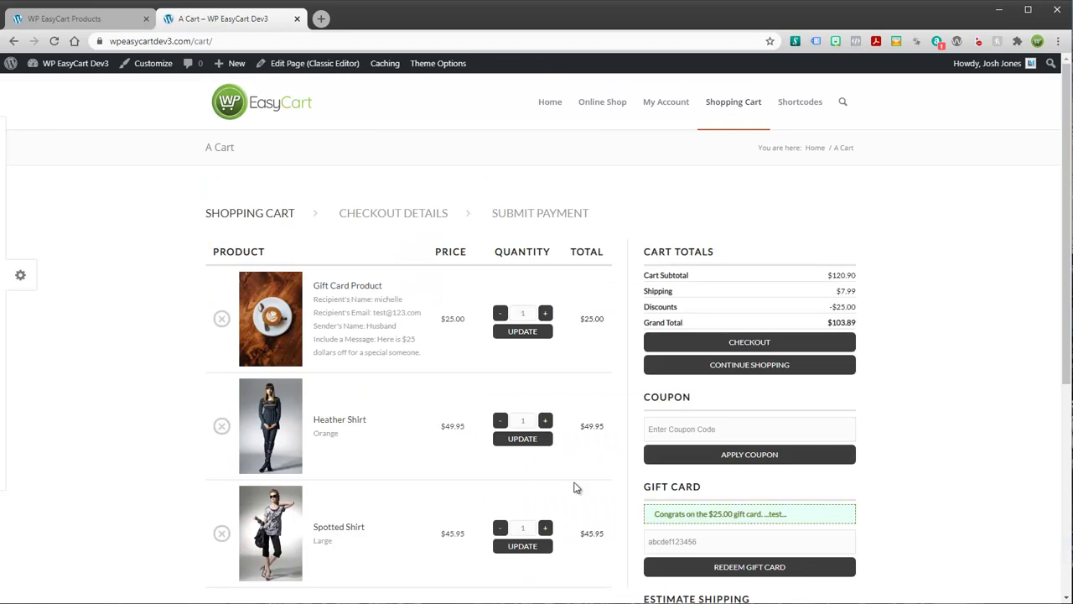
- Check out with a United States billing address filled from saved details, then continue to payment
click(764, 344)
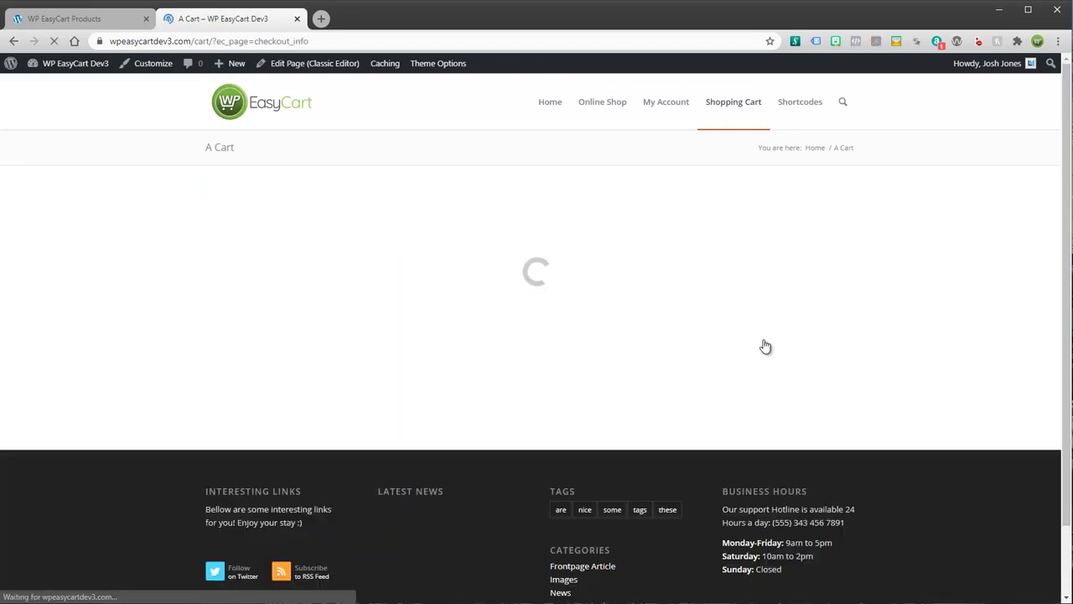
click(258, 334)
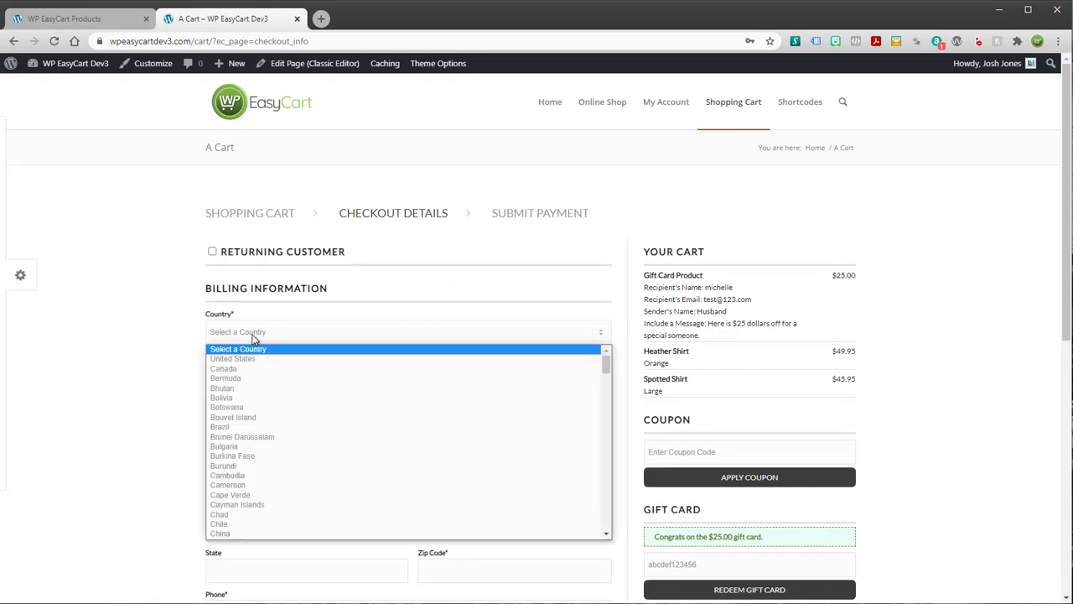
click(251, 354)
click(248, 376)
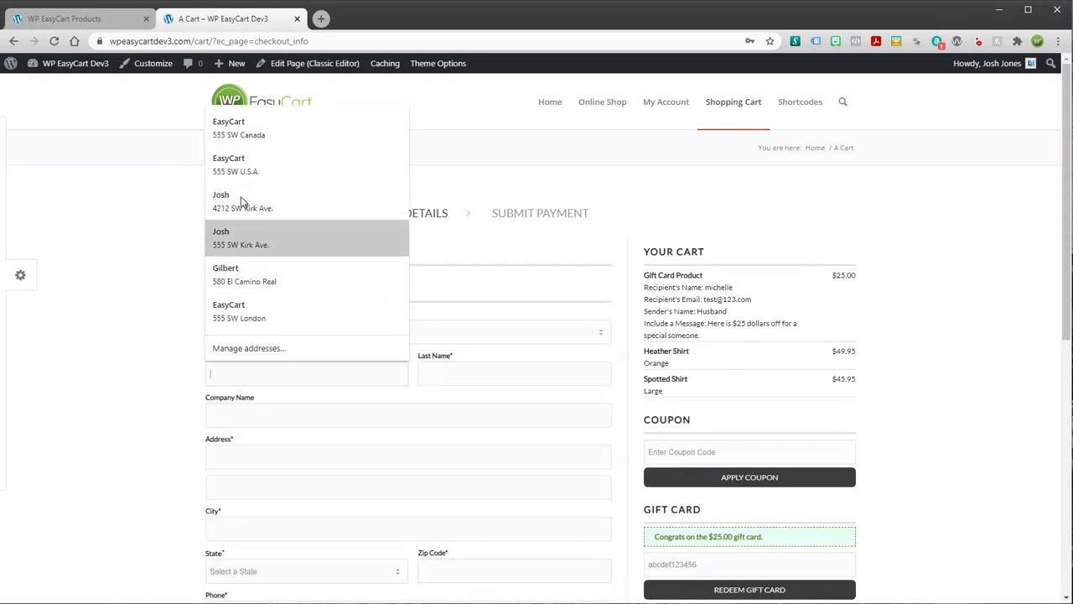
click(247, 168)
scroll(517, 514, down, 5)
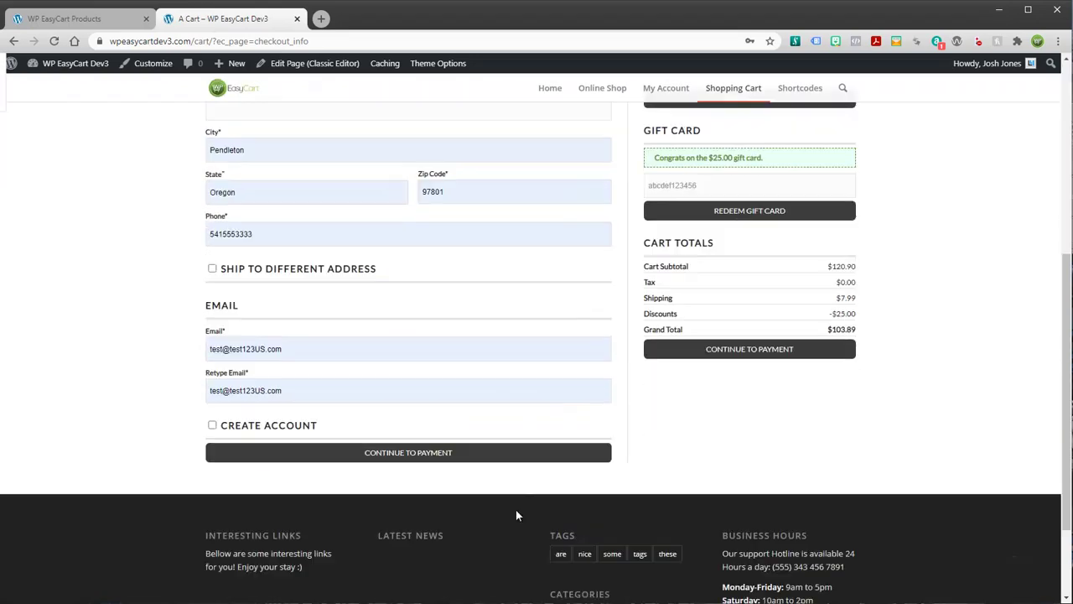
click(395, 457)
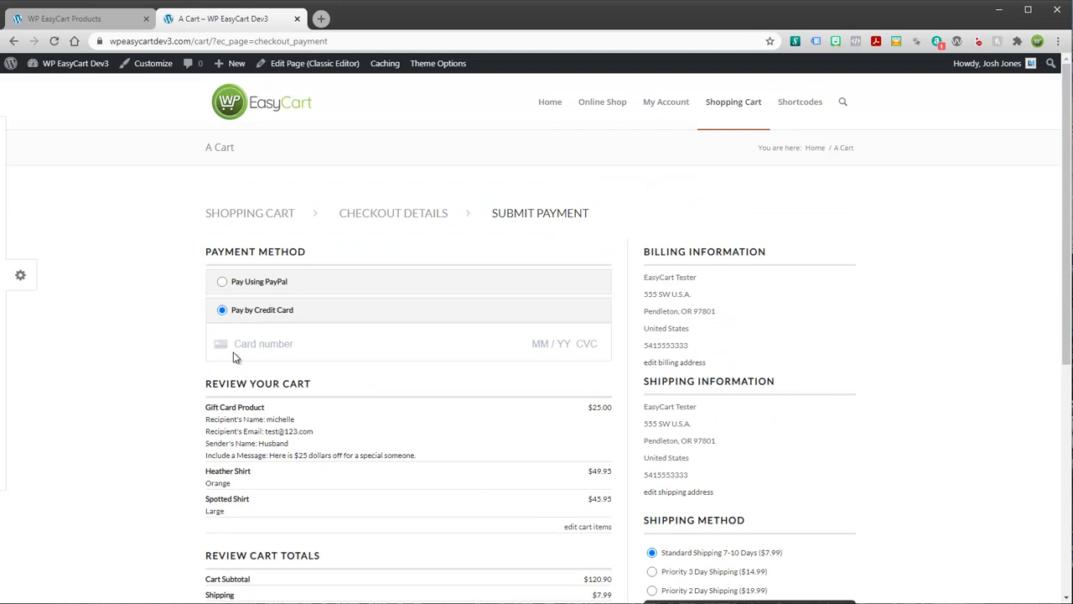
- Pay with the saved Visa card and its security code, apply shipping, and submit the order
click(251, 342)
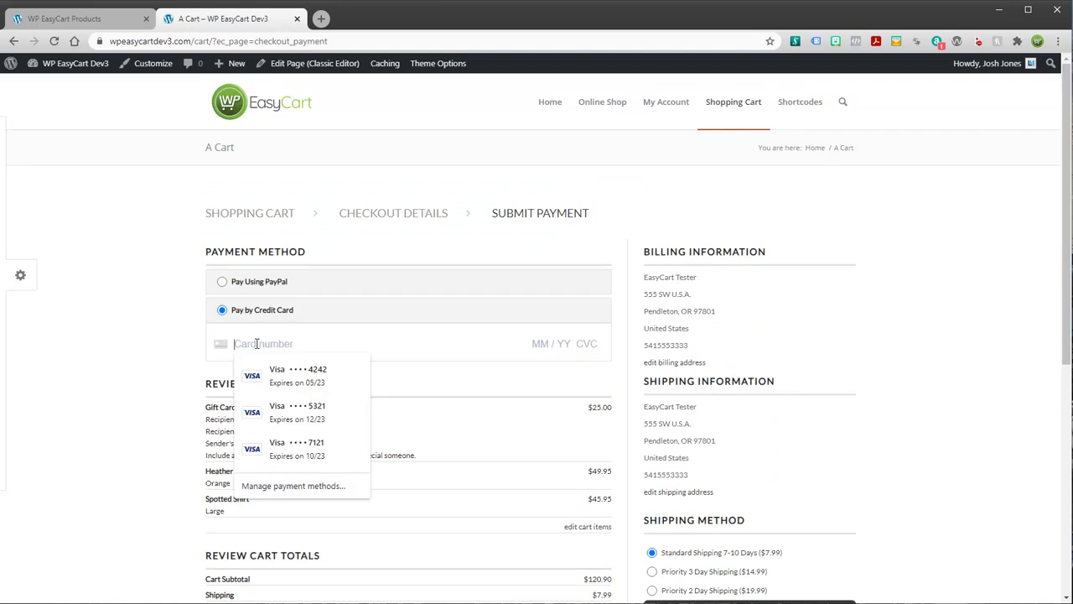
click(280, 376)
text(333)
scroll(688, 483, down, 2)
click(711, 423)
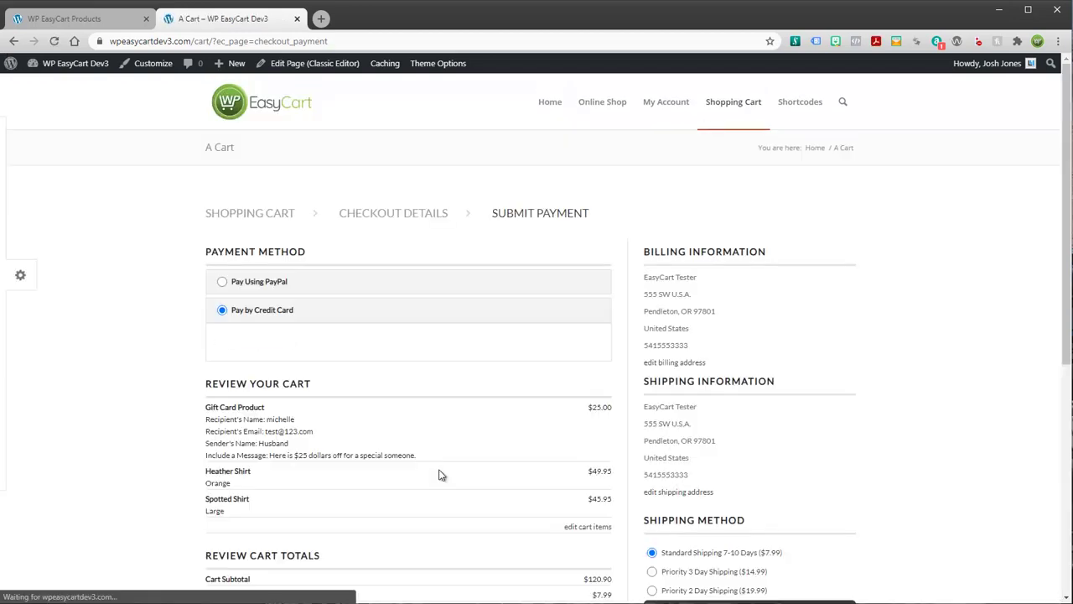
click(300, 350)
click(296, 373)
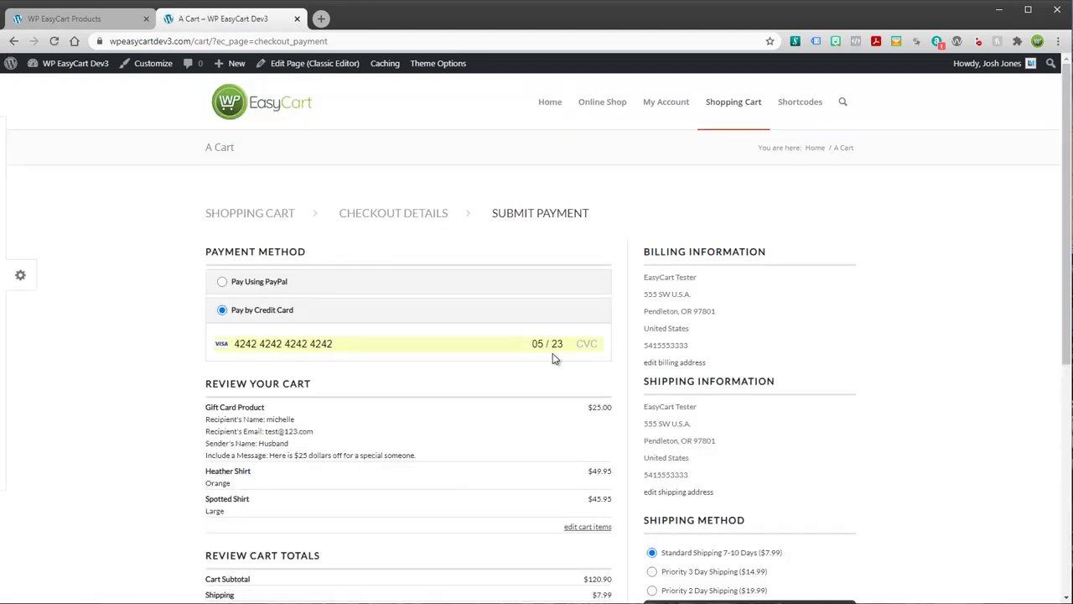
click(582, 344)
text(123)
scroll(445, 460, down, 3)
click(387, 496)
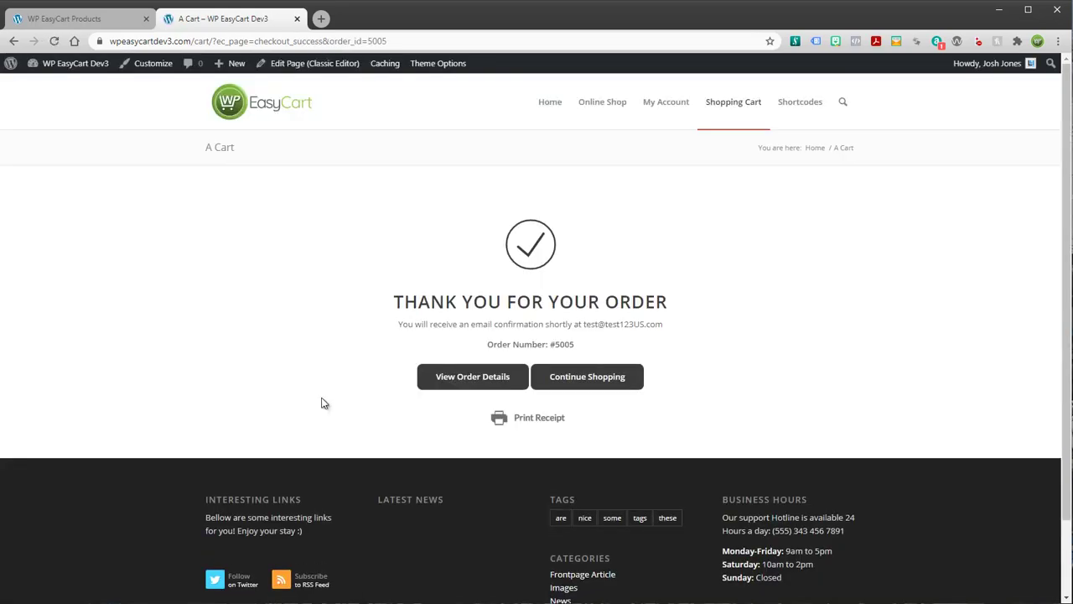
- Open the placed order's details from the Thank You page and scroll down to the gift card
click(489, 381)
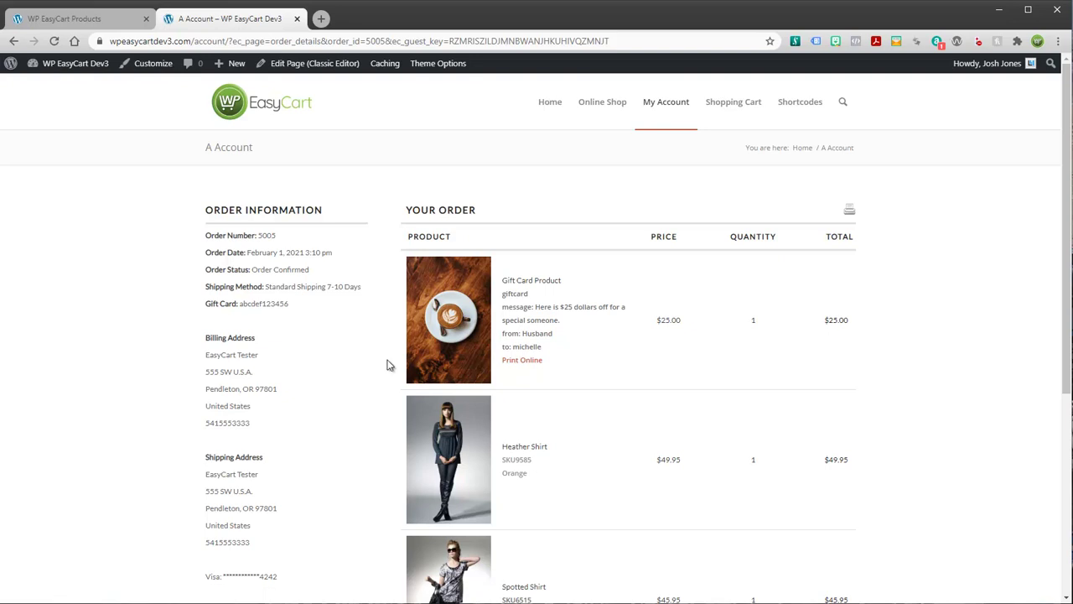
scroll(591, 436, down, 1)
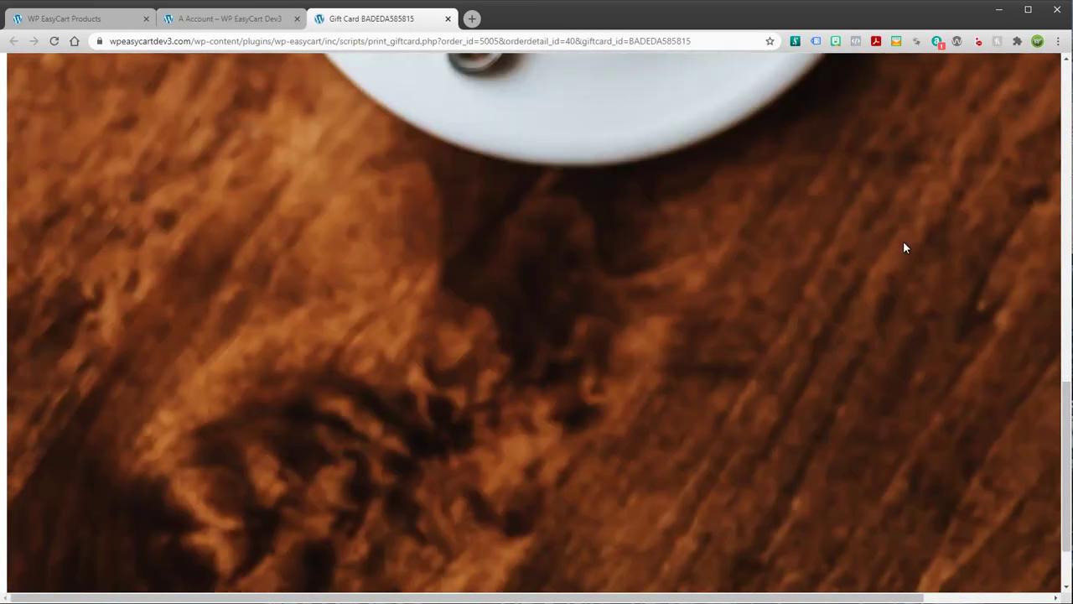
- Select the recipient line, the word 'Here' and the gift card ID on the printable card, then close its tab
scroll(839, 377, up, 6)
scroll(802, 479, down, 1)
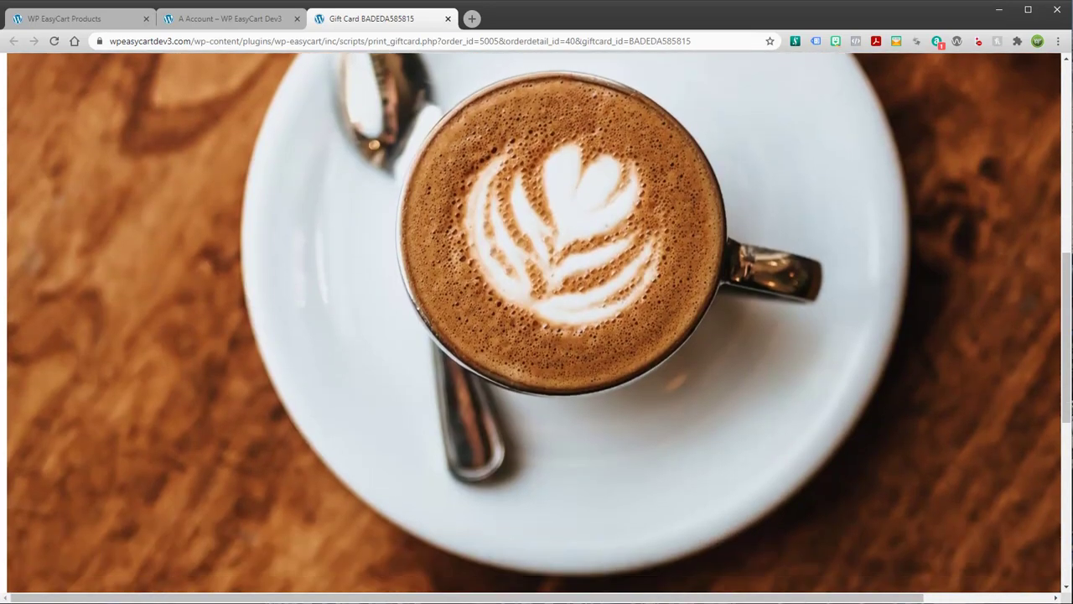
drag(878, 591, 1010, 589)
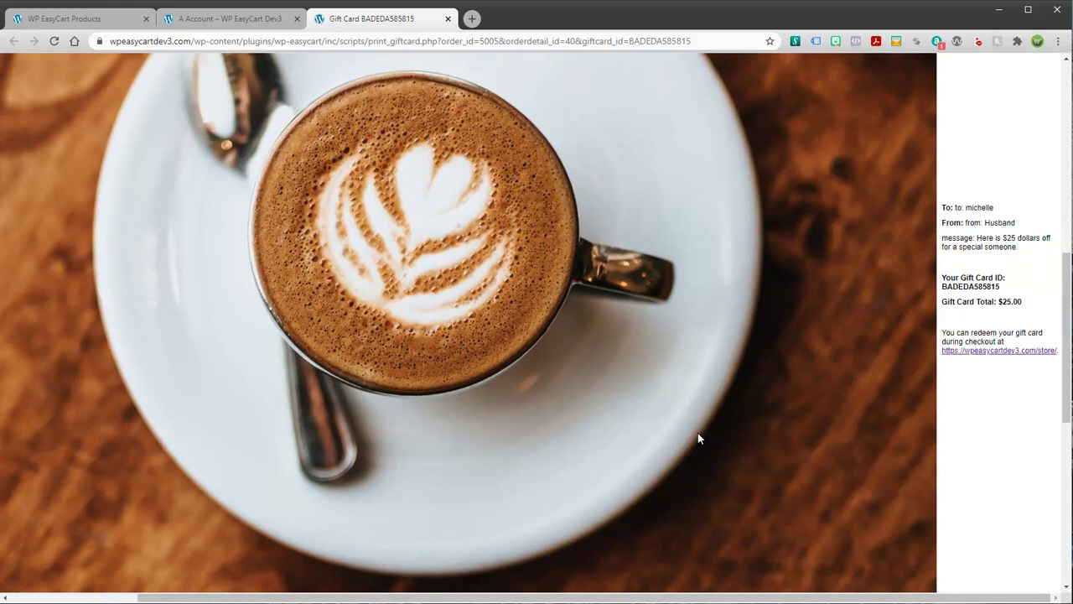
mouse_move(1066, 369)
mouse_down()
mouse_move(1068, 384)
mouse_move(1069, 373)
mouse_up()
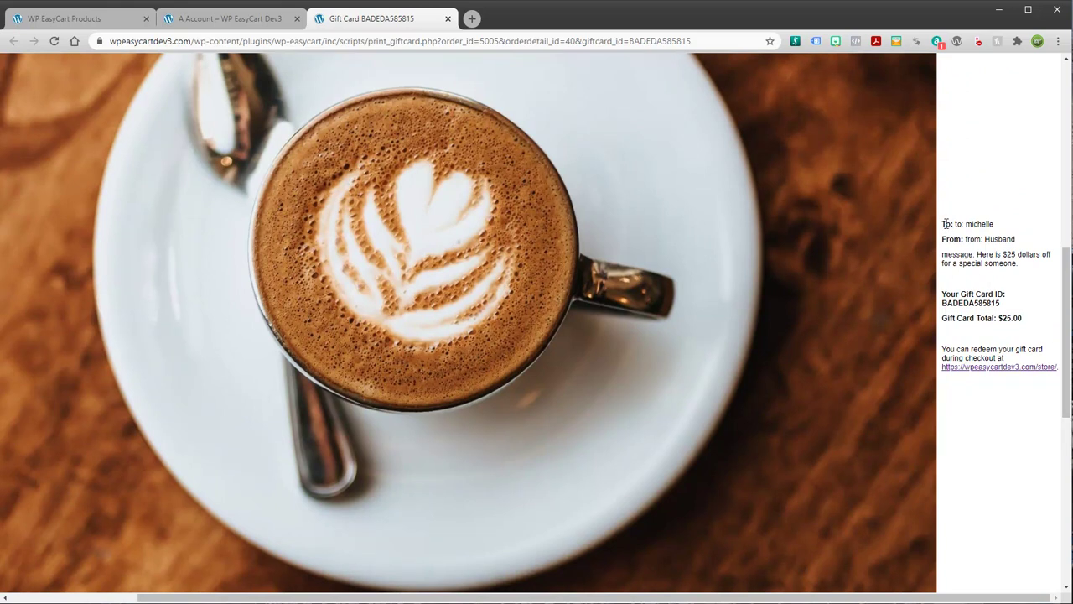
drag(943, 224, 981, 224)
click(1019, 232)
double_click(986, 256)
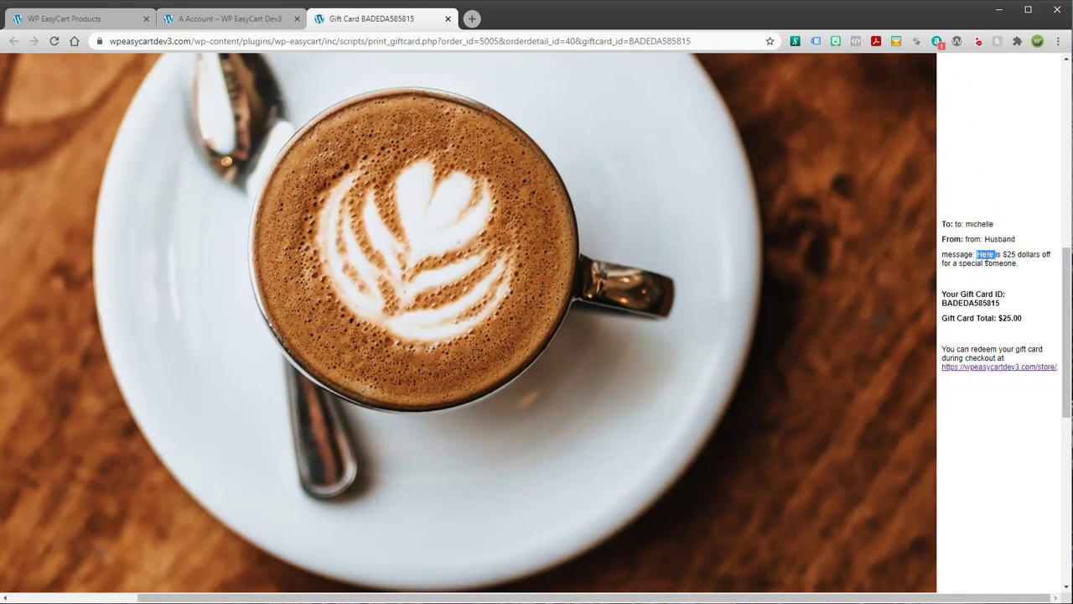
drag(943, 293, 975, 305)
click(986, 304)
drag(1062, 304, 1053, 106)
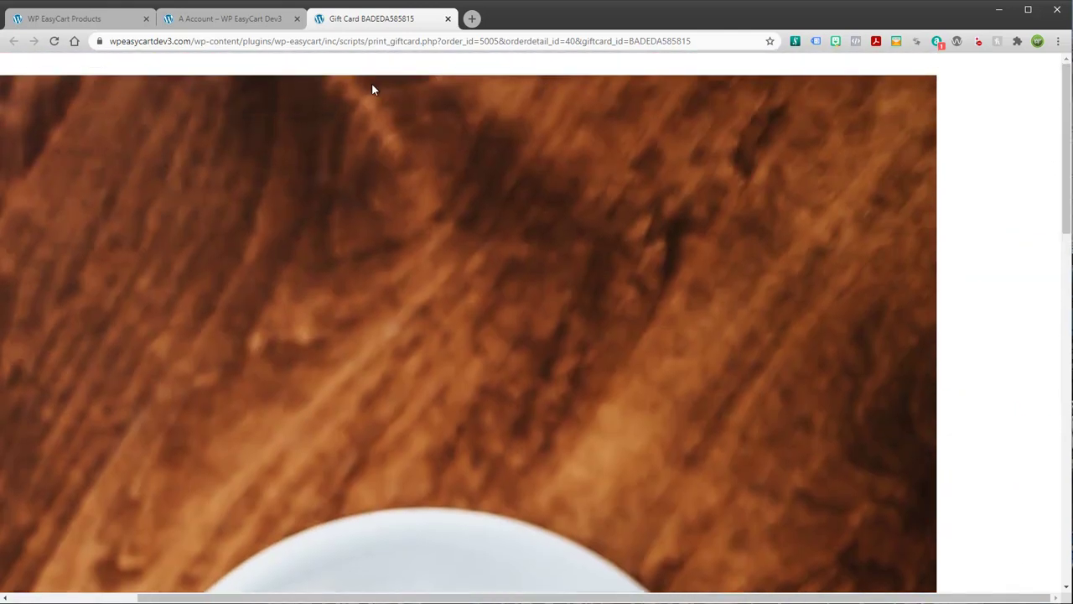
click(447, 18)
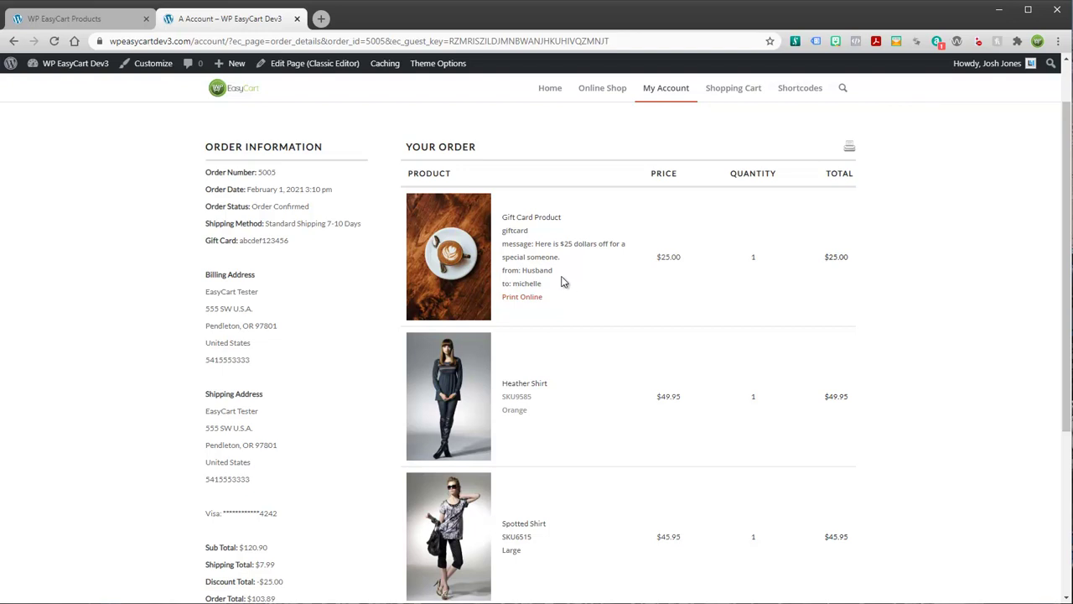
- Return to the store admin and open Marketing's Manage Coupons page
click(92, 18)
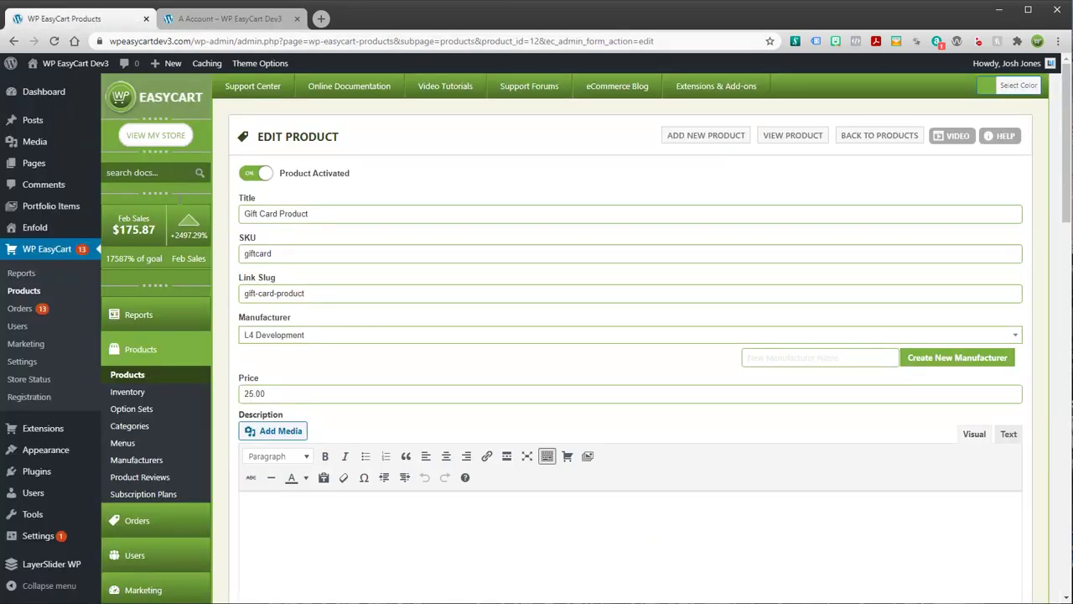
scroll(176, 405, down, 1)
click(142, 464)
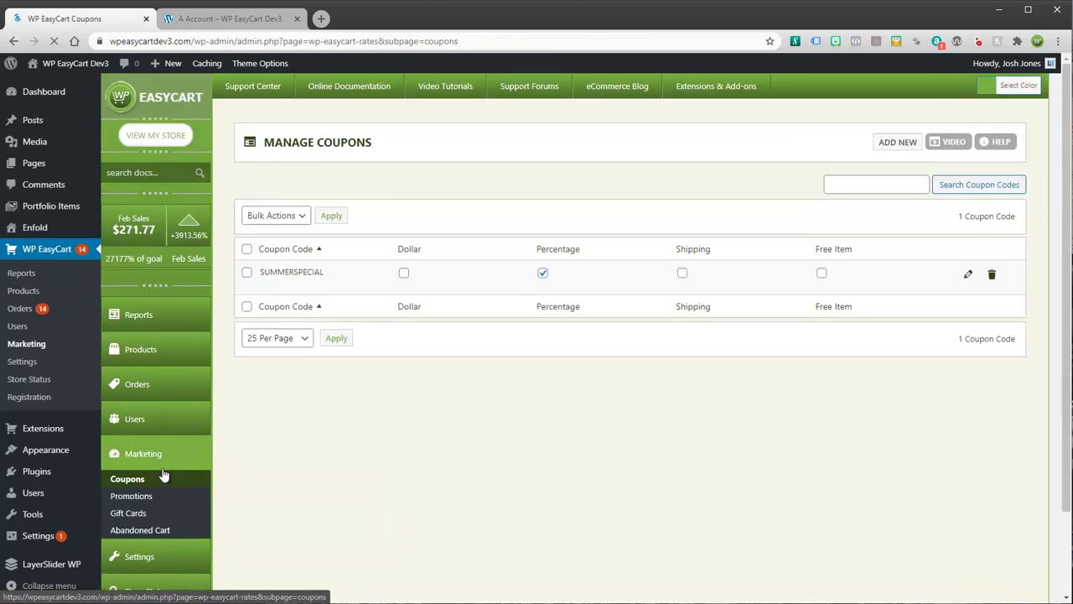
- Open Marketing > Gift Cards and scroll the list to find the new $25.00 card
click(129, 514)
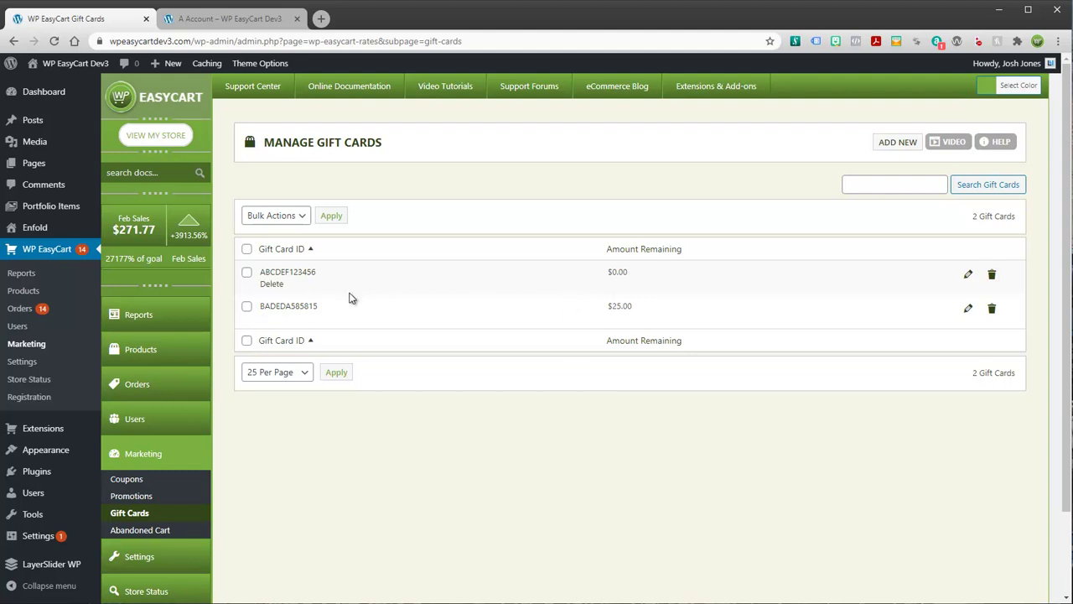
scroll(289, 431, down, 2)
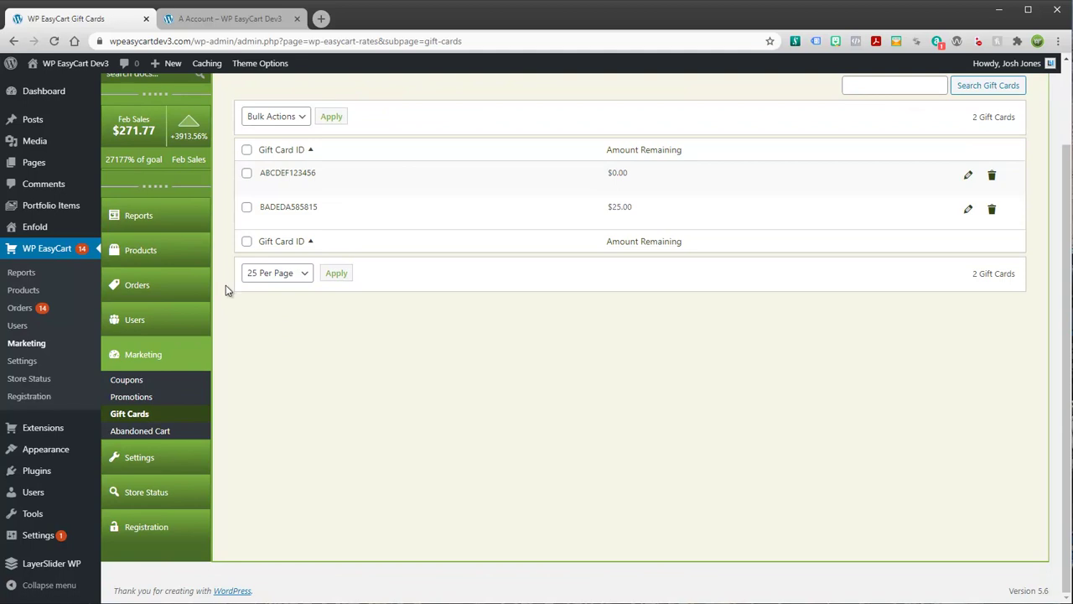
scroll(267, 220, up, 2)
- Switch to the customer's order details tab and scroll down to the Gift Card Product
click(222, 19)
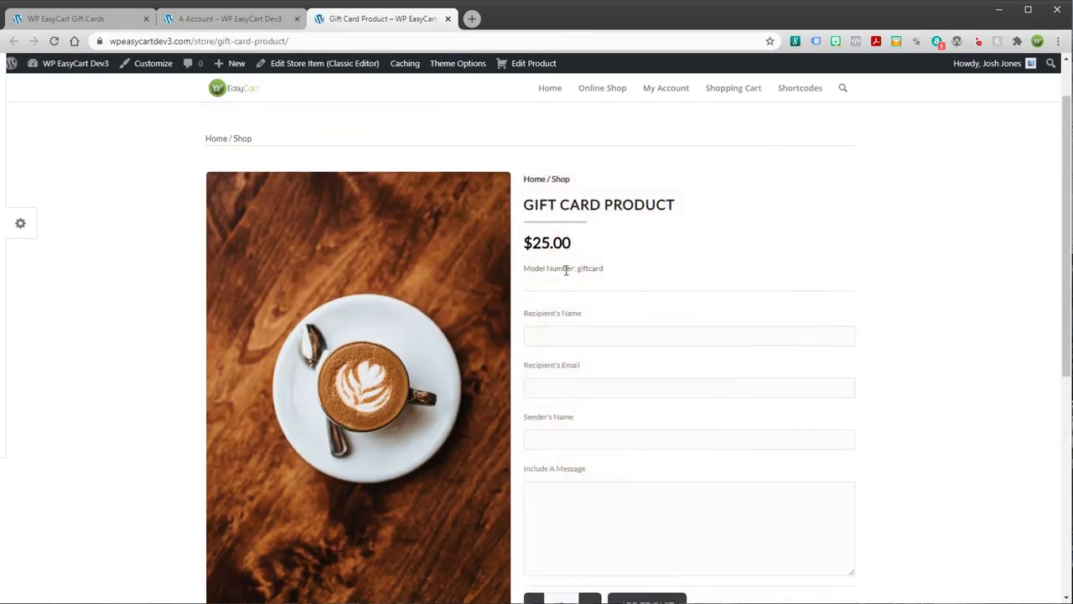
scroll(622, 265, down, 2)
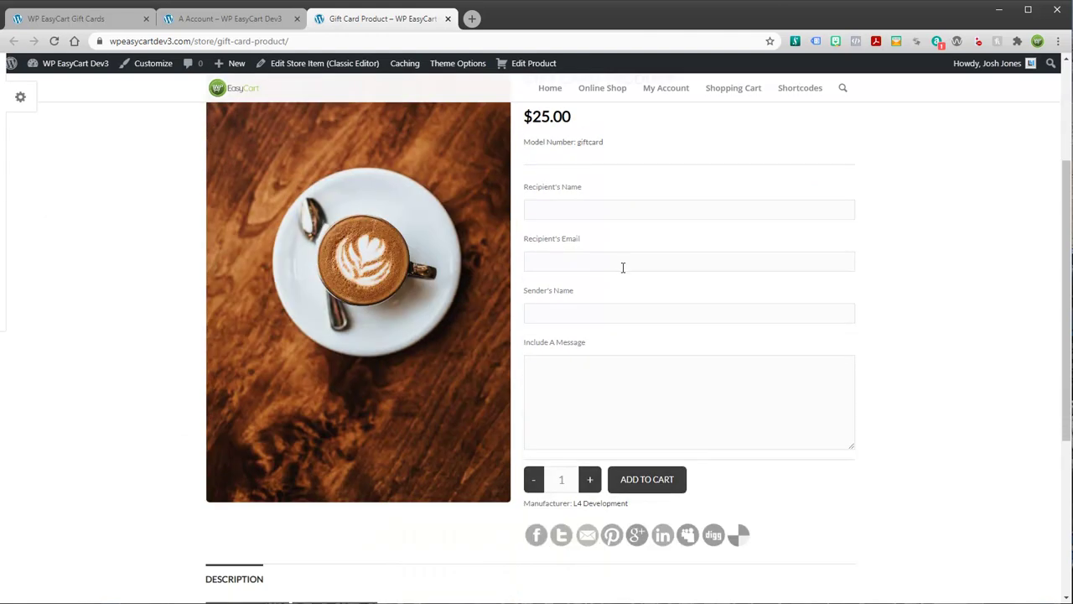
- Go back to the admin tab and open Products > Option Sets
scroll(192, 203, up, 2)
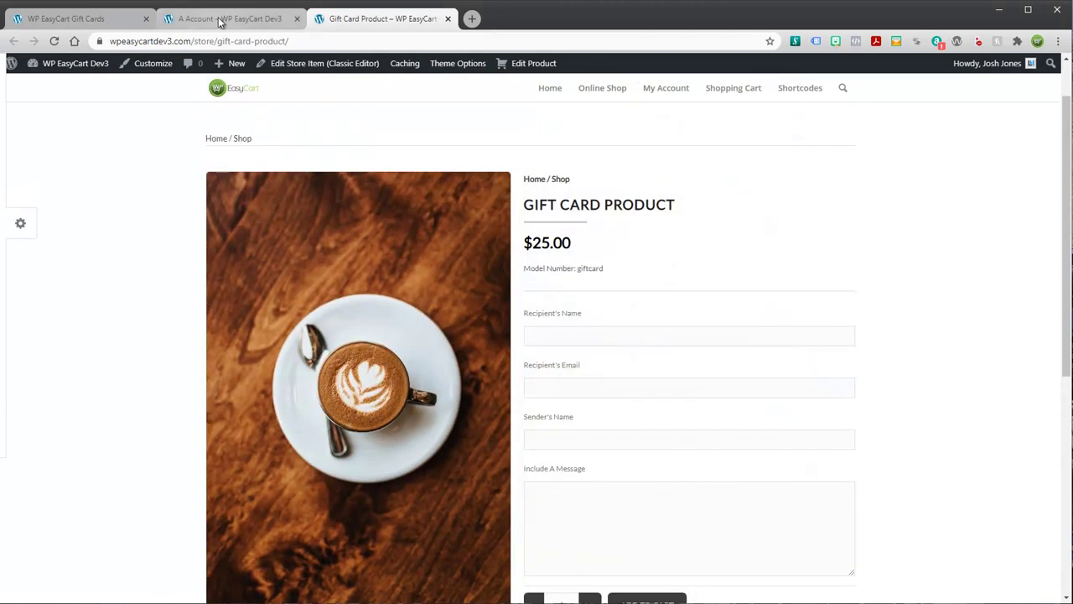
click(220, 20)
click(82, 20)
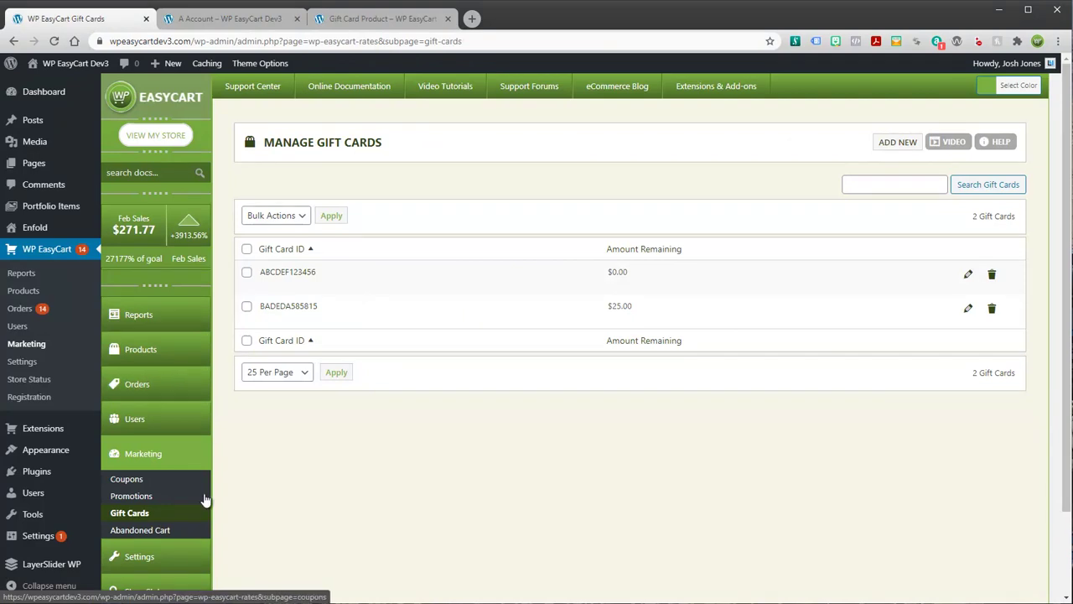
click(196, 532)
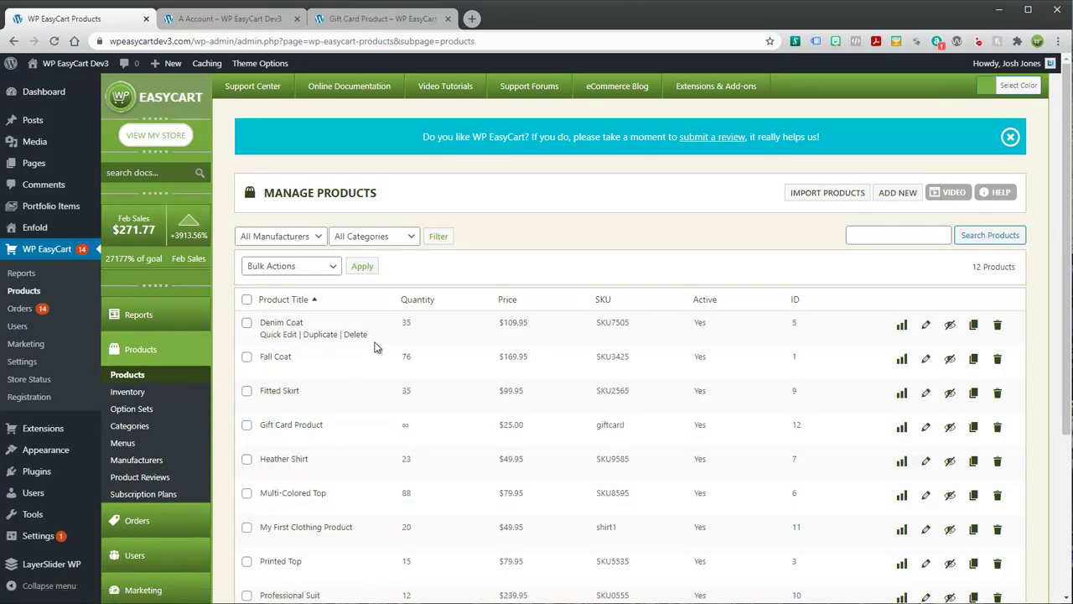
click(137, 410)
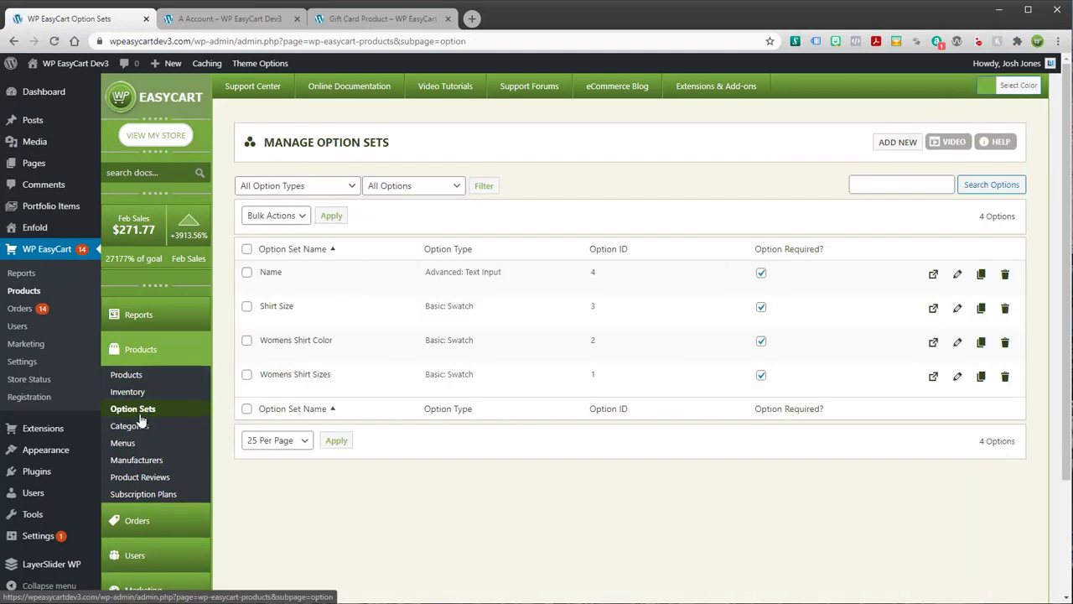
- Start a new Advanced Combo Box option set named 'Gift Card Pricing', labelled 'Select Your Gift CArd Amount'
click(902, 144)
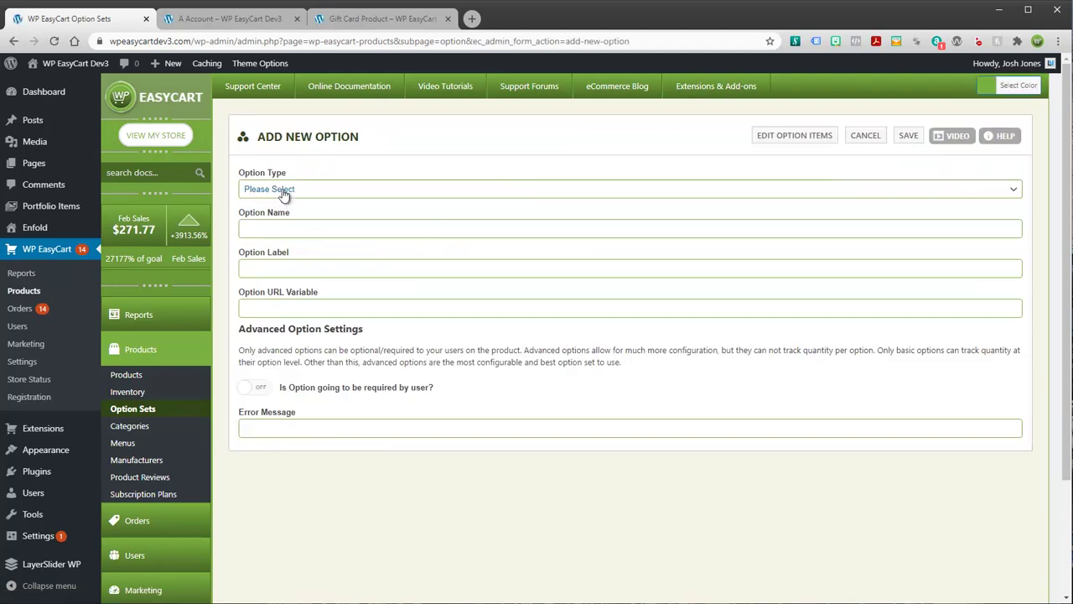
click(284, 192)
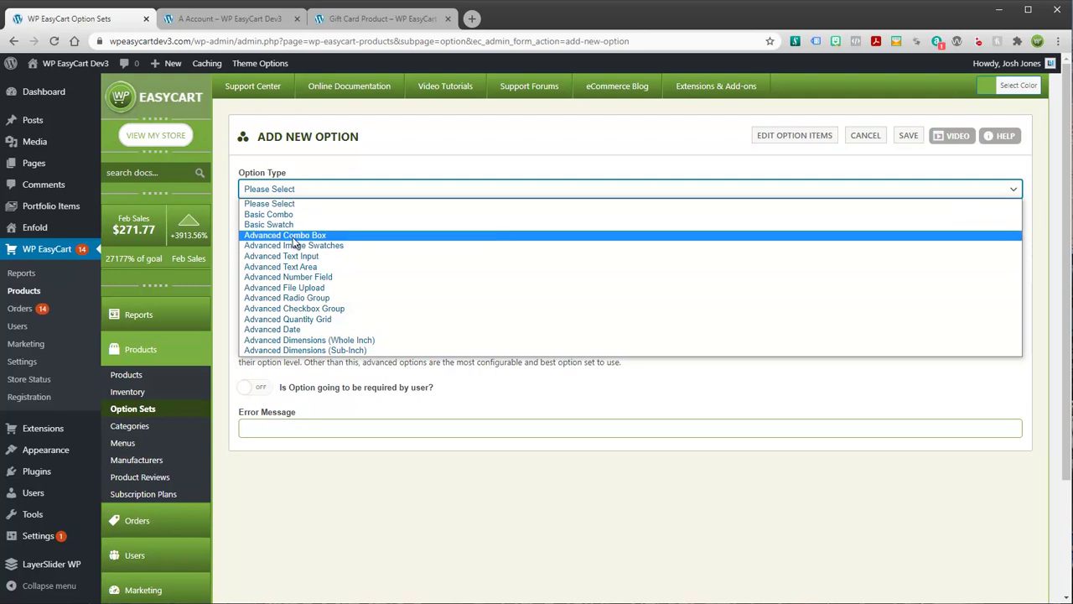
click(293, 238)
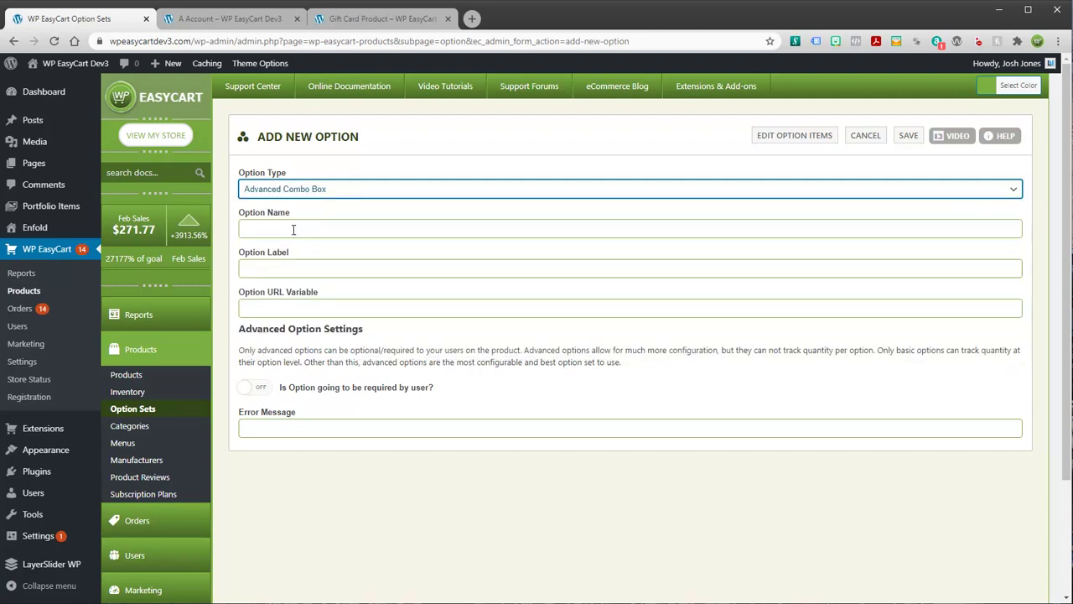
click(293, 229)
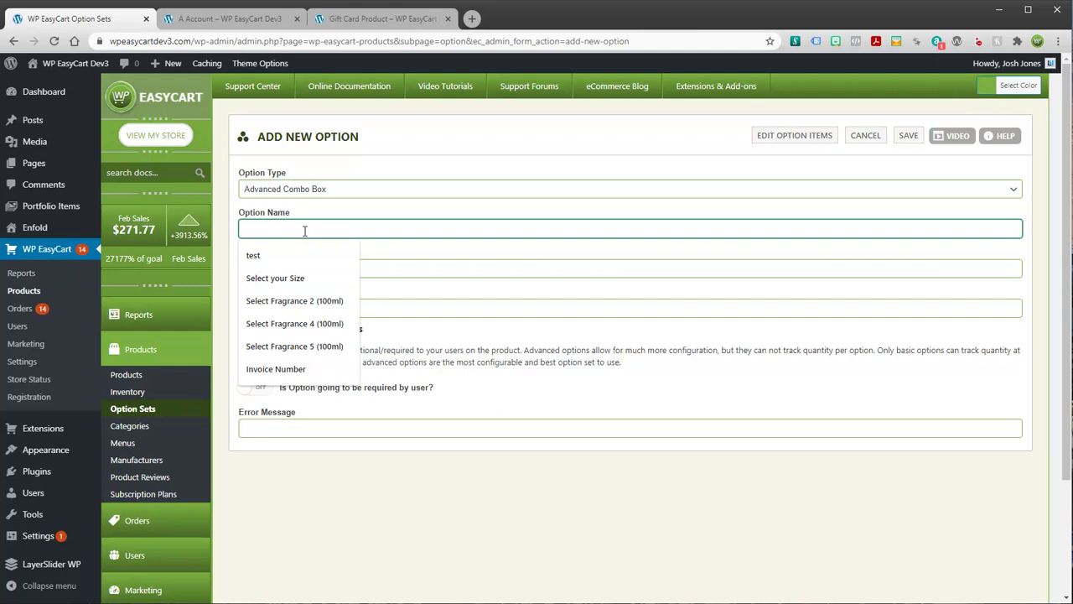
text(Gift Card Pricing)
click(297, 266)
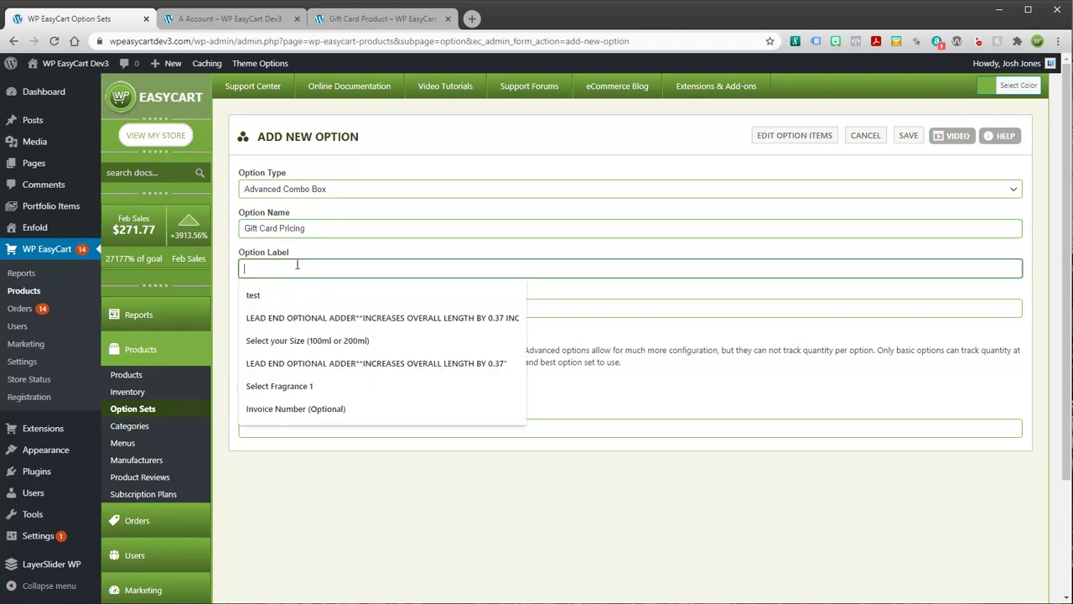
text(Select Your Gift CArd )
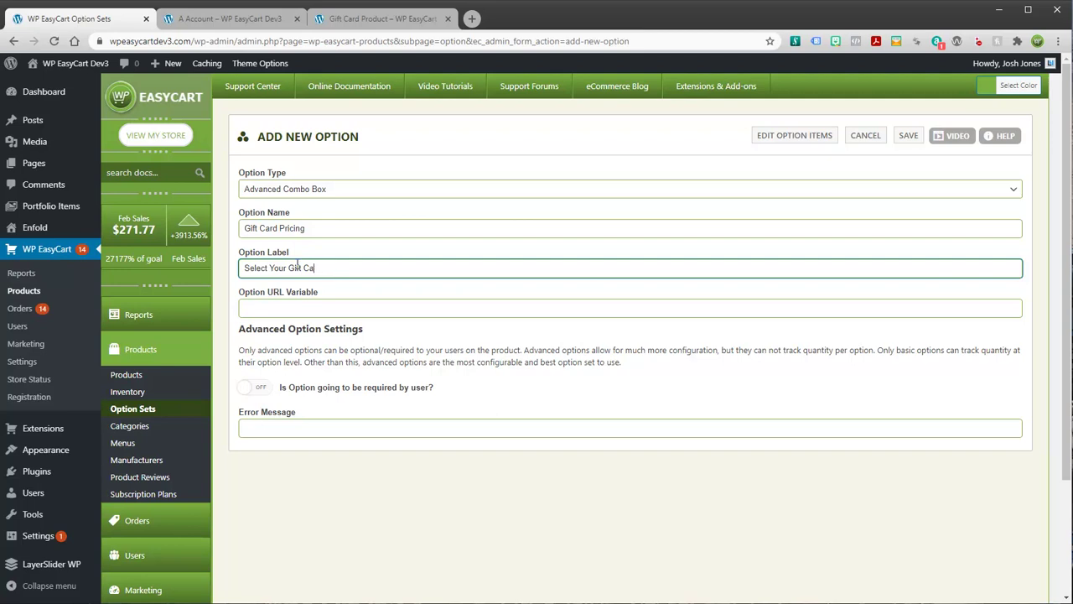
text(Amount)
- Set URL variable 'giftcard', make it required with error message 'Please Select a g', and save
key(Tab)
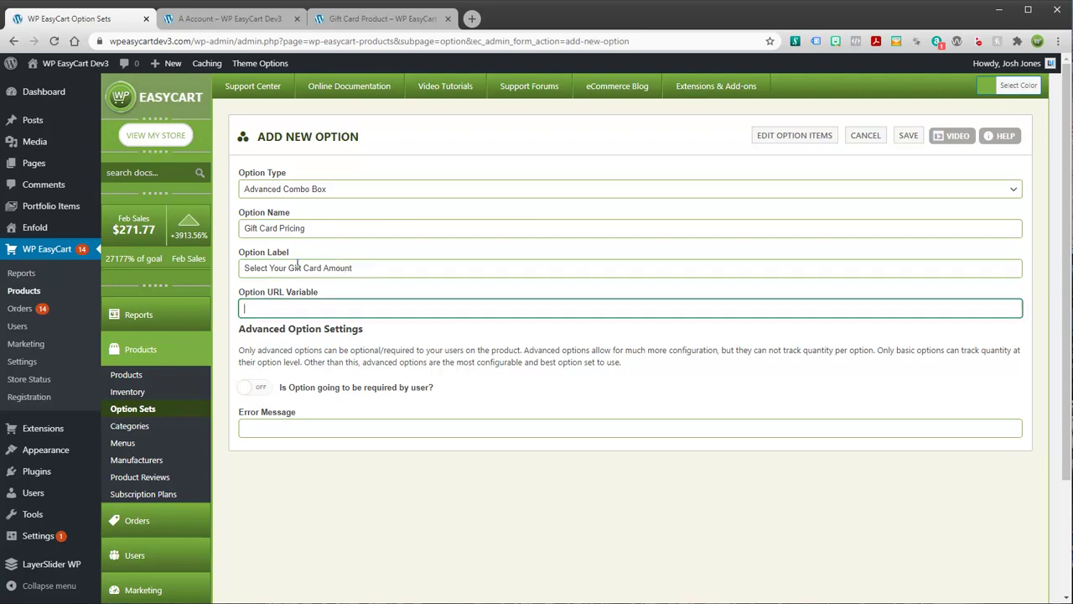
text(giftcard)
click(255, 389)
click(255, 436)
text(Pl)
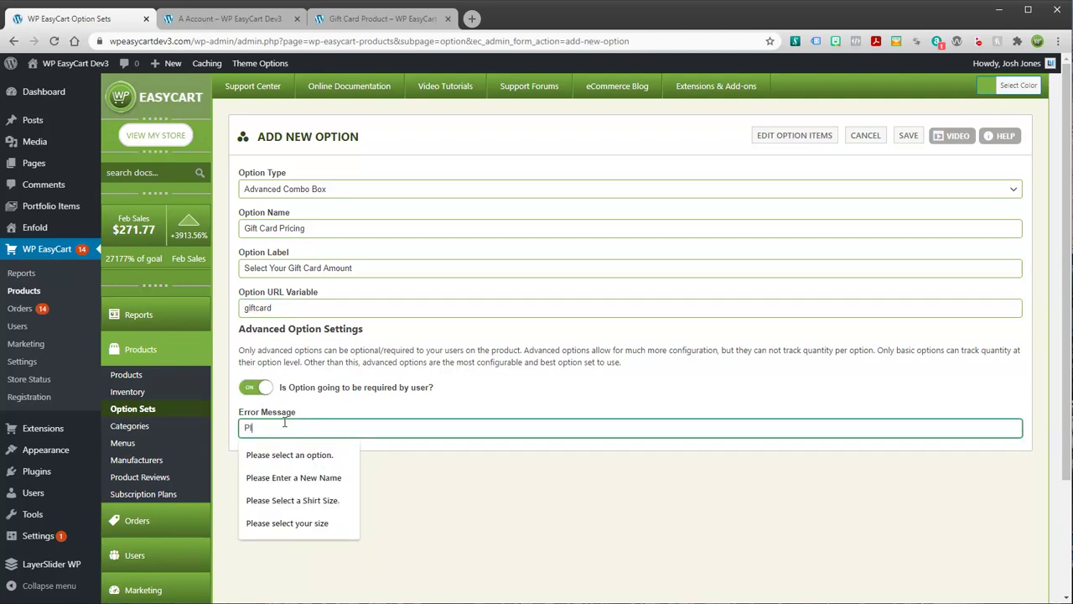
text(ease Se)
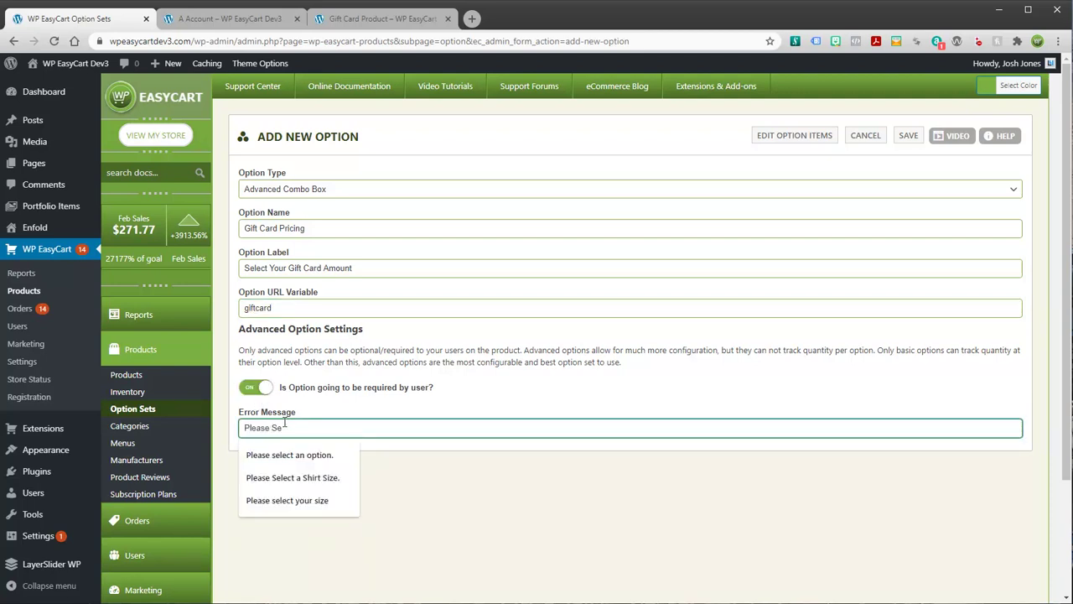
text(lect a gift card amount.)
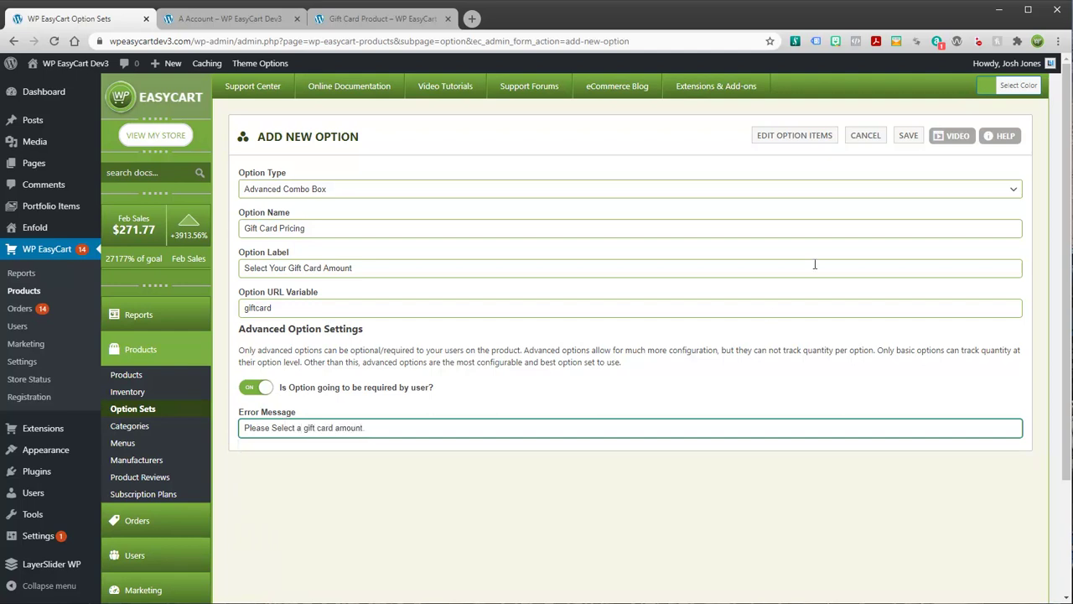
click(910, 137)
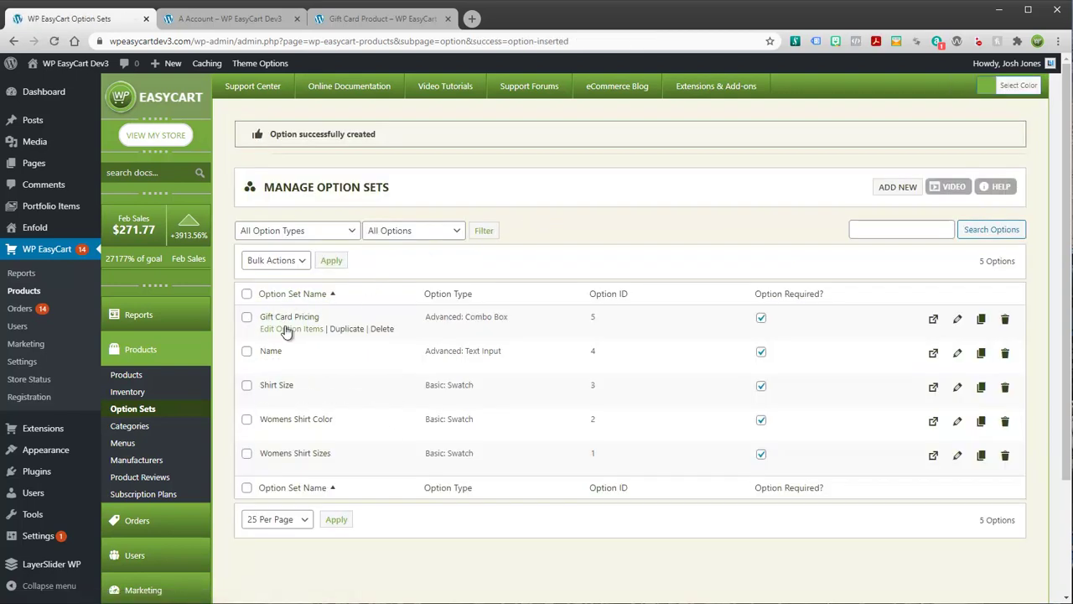
- Add a new Gift Card Pricing item named '$50 Dollar Gift Card'
click(290, 329)
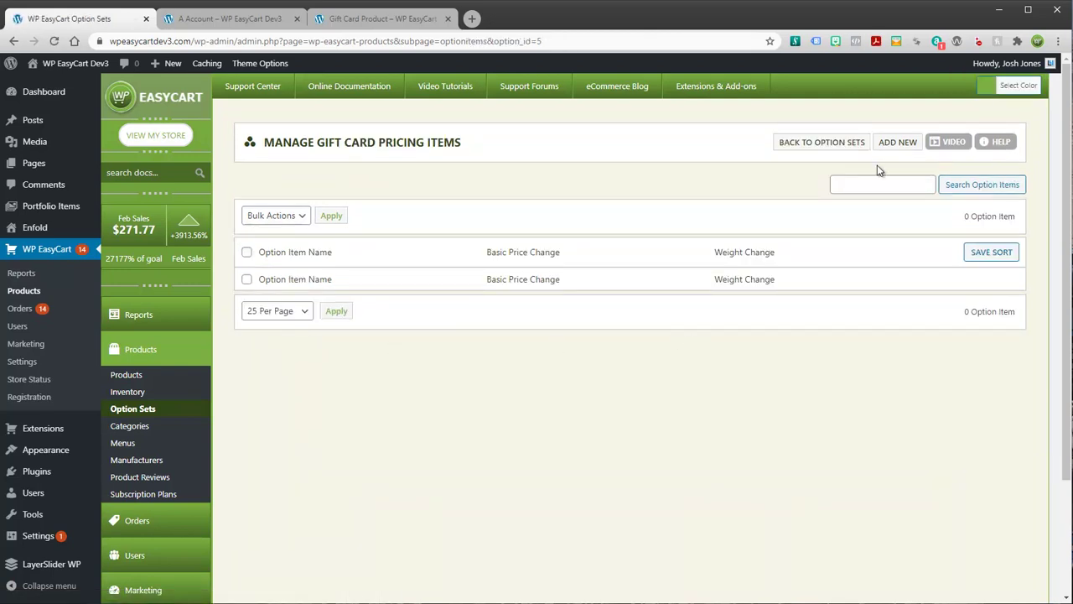
click(898, 142)
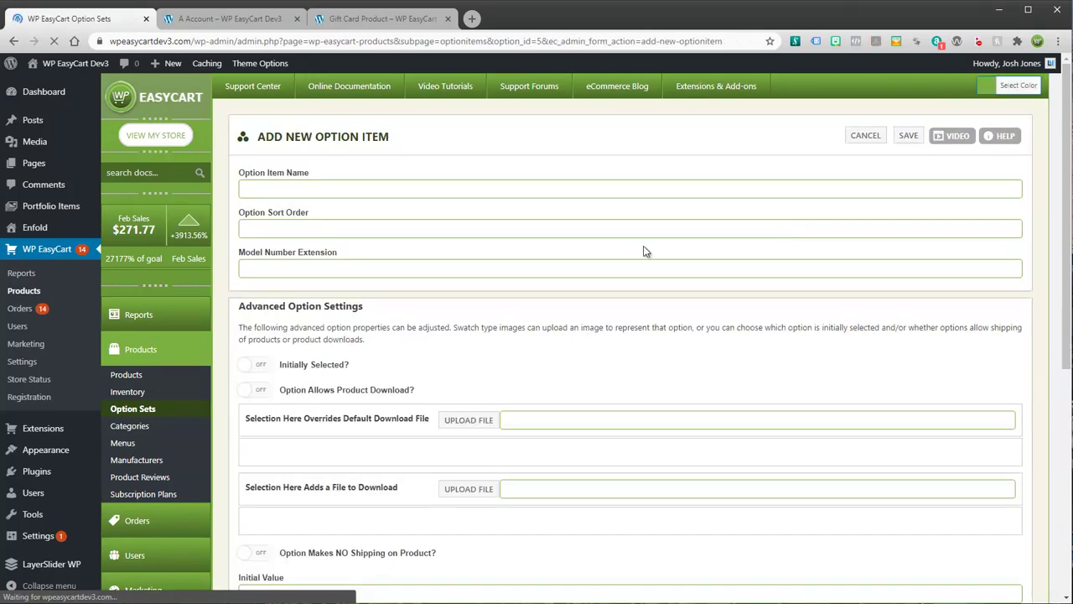
click(300, 192)
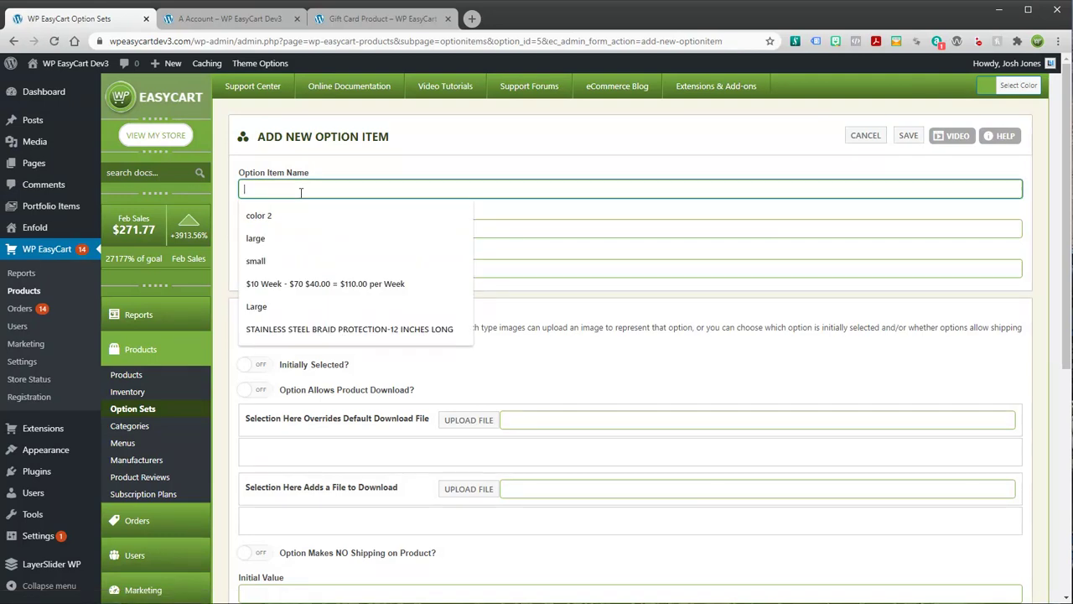
text($50 Dollar)
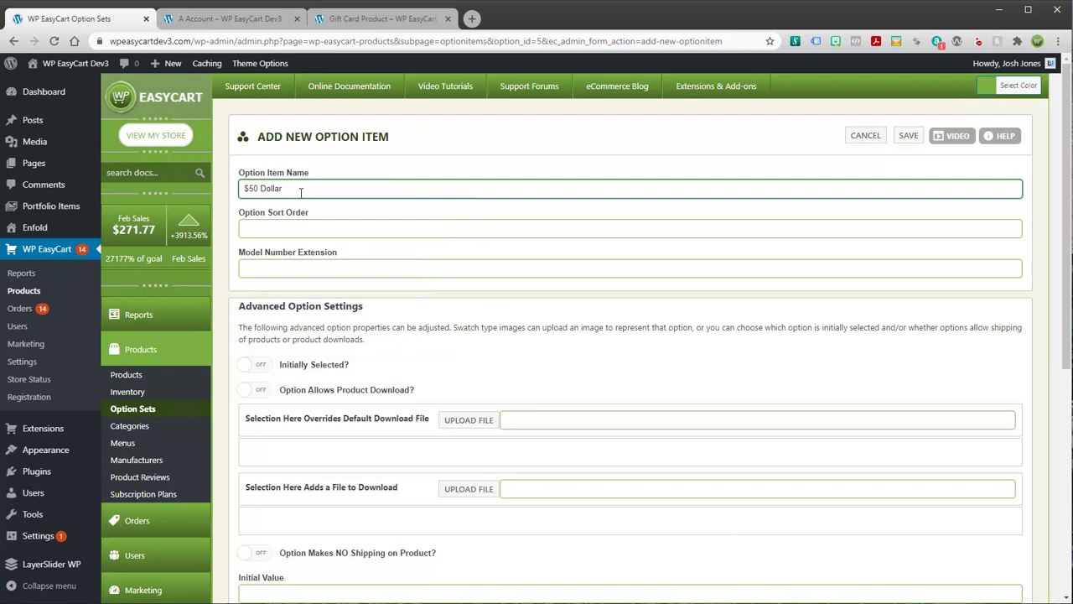
text( Gift Card)
key(Tab)
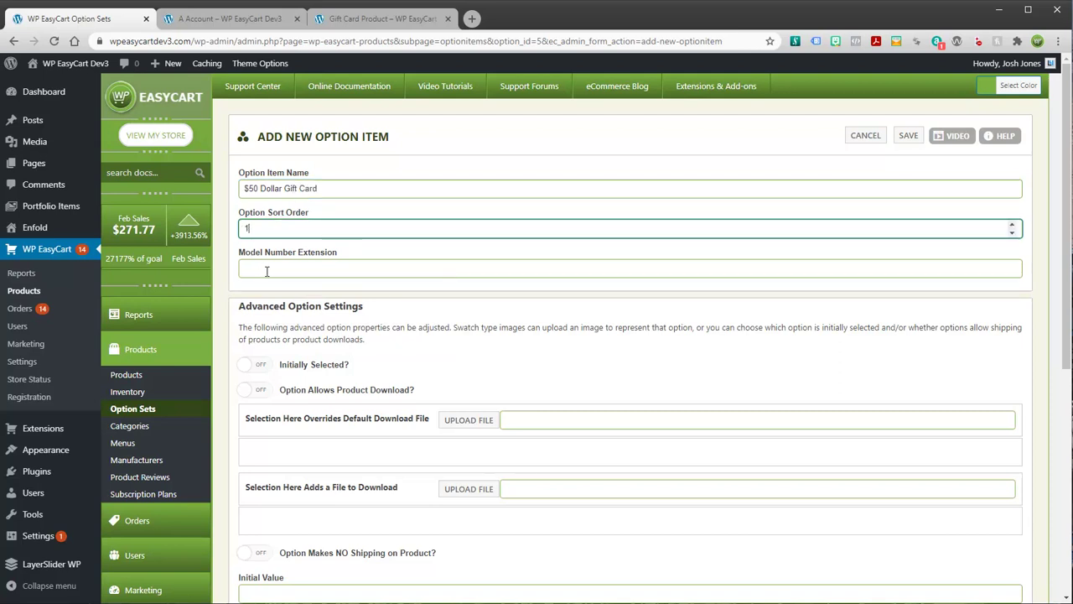
scroll(416, 427, down, 2)
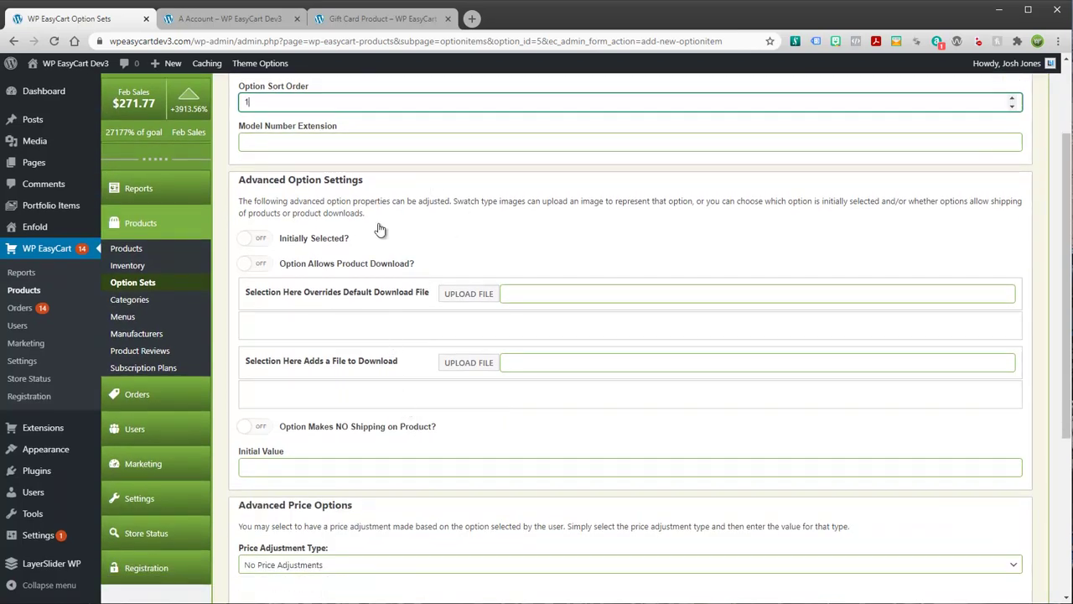
scroll(372, 281, down, 4)
scroll(370, 283, up, 1)
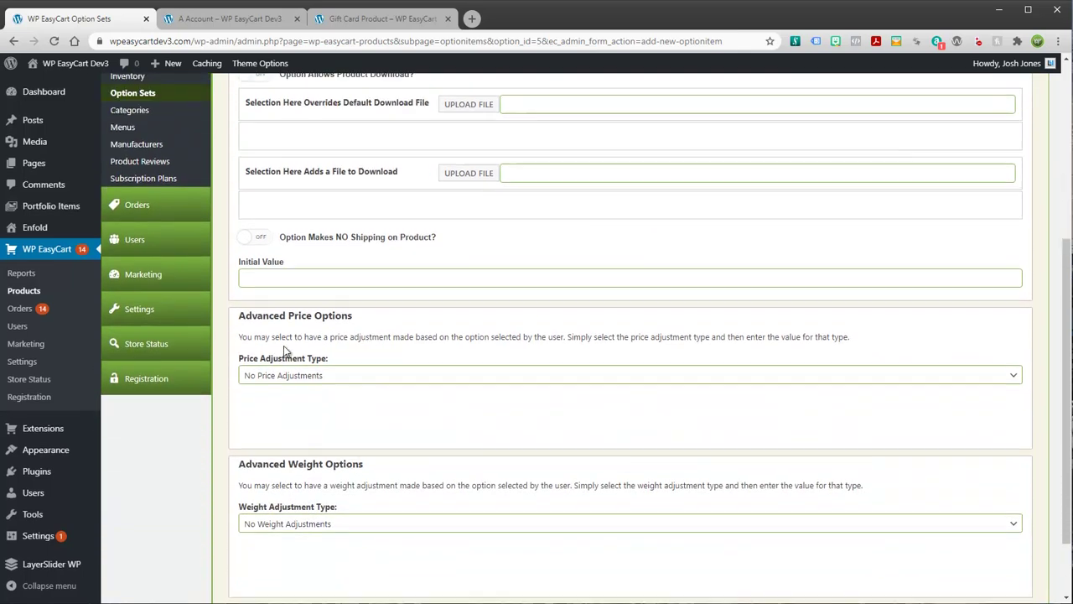
- Set its price adjustment to Product Price Over-Ride at 50 and save the item
click(279, 377)
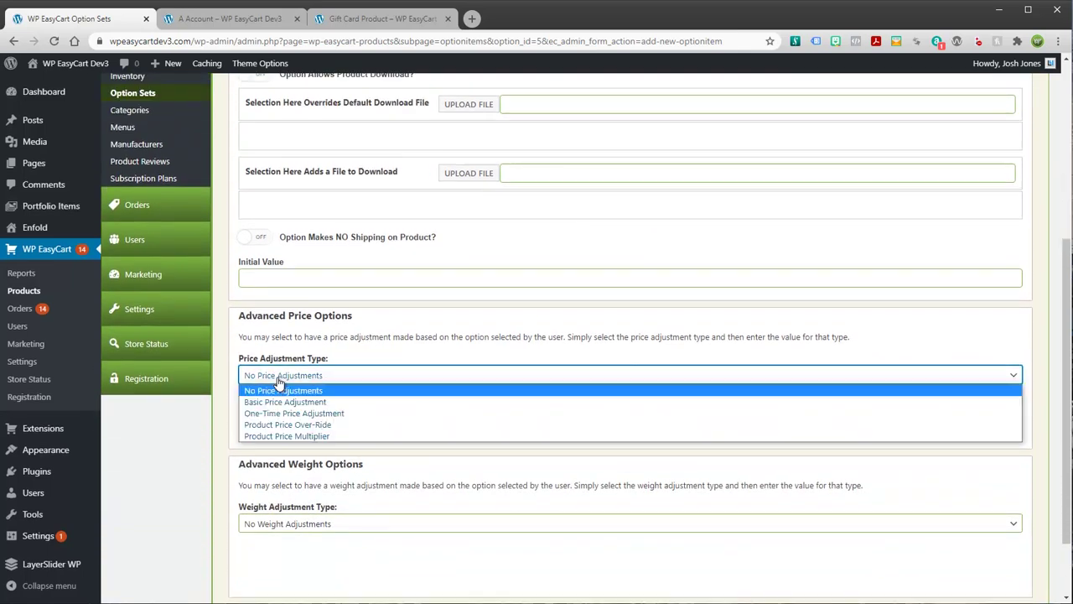
click(282, 425)
double_click(277, 413)
text(50)
scroll(838, 339, up, 1)
scroll(847, 350, up, 3)
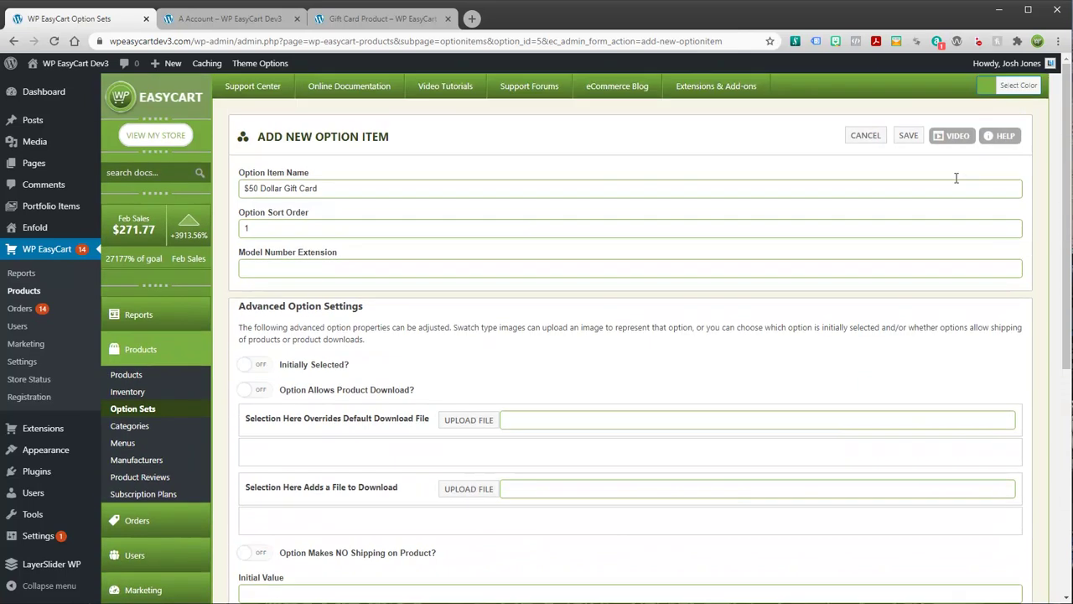
click(913, 136)
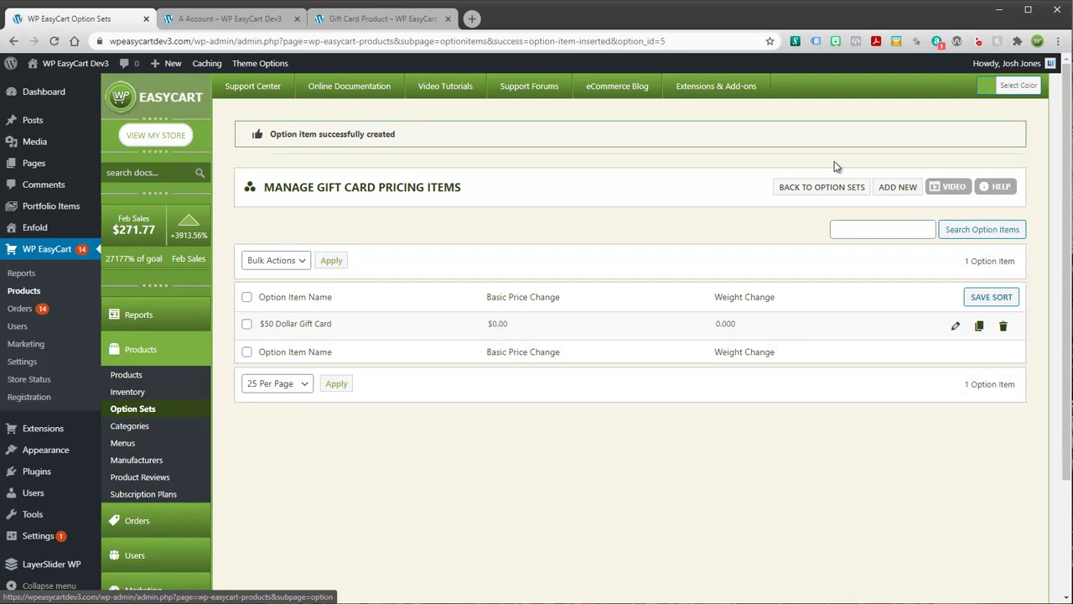
- Duplicate the $50 item, rename it '$100 Dollar Gift Card' with override price 100, and save
click(979, 326)
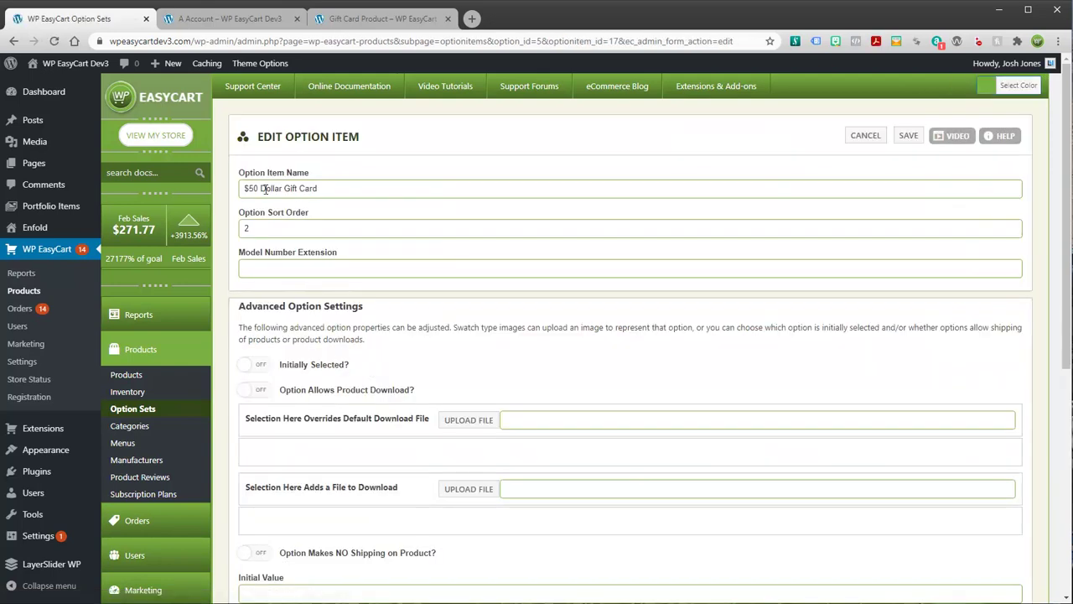
click(254, 188)
key(BackSpace)
text(10)
scroll(350, 438, down, 4)
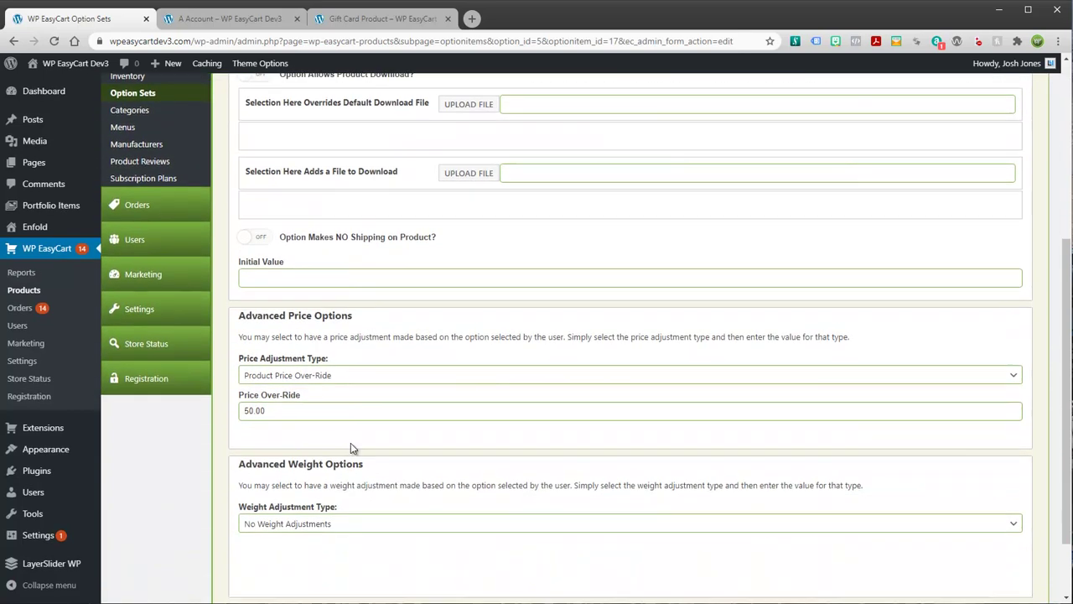
click(253, 410)
key(BackSpace)
text(10)
scroll(549, 407, up, 4)
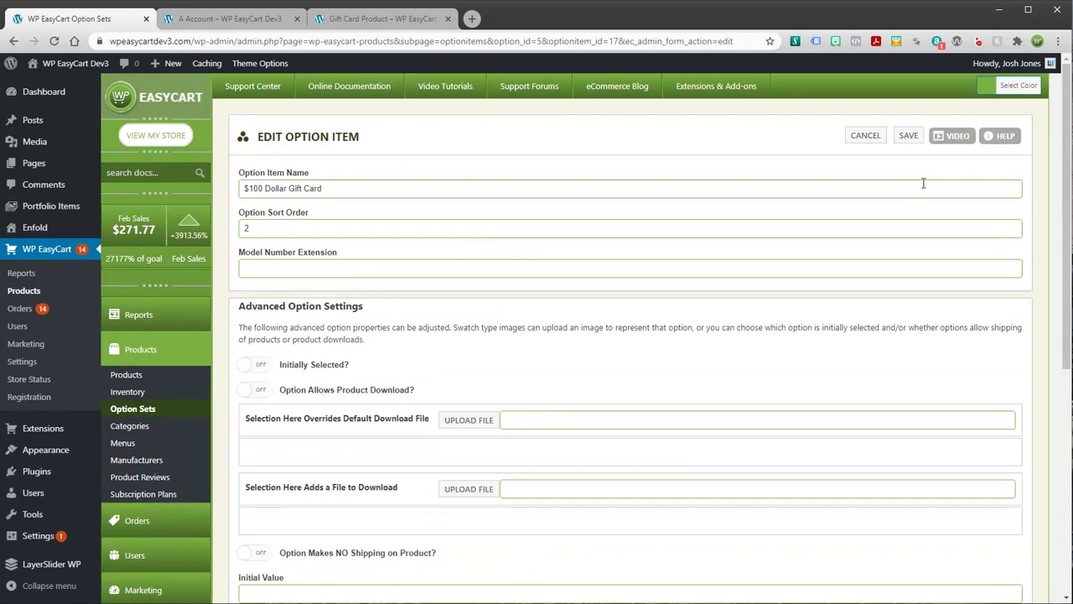
click(908, 137)
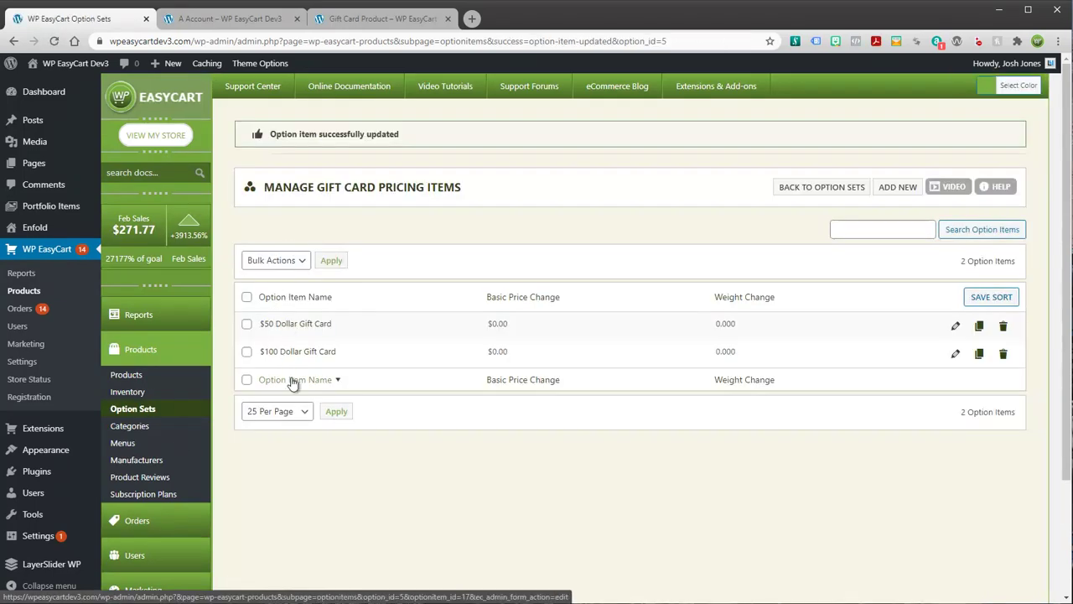
- Open Gift Card Product for editing and expand its Option Sets section
click(126, 376)
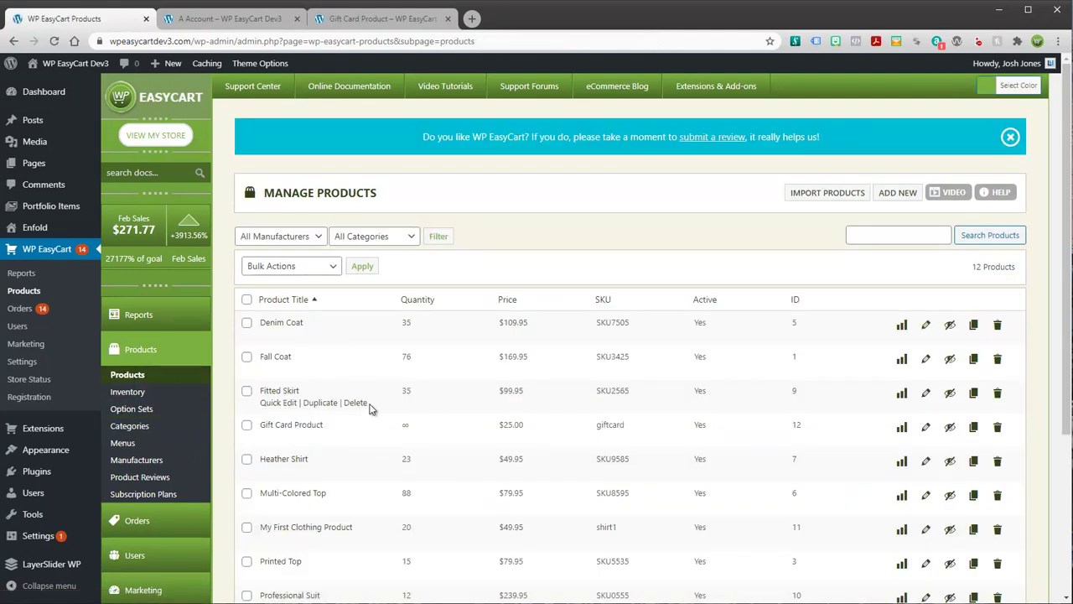
click(926, 428)
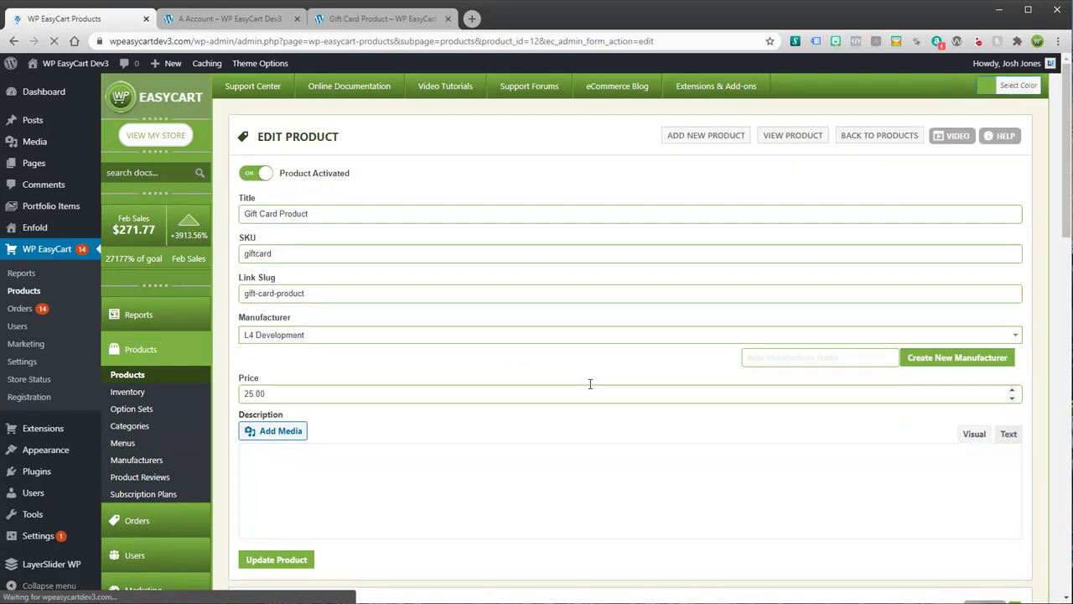
scroll(590, 384, down, 5)
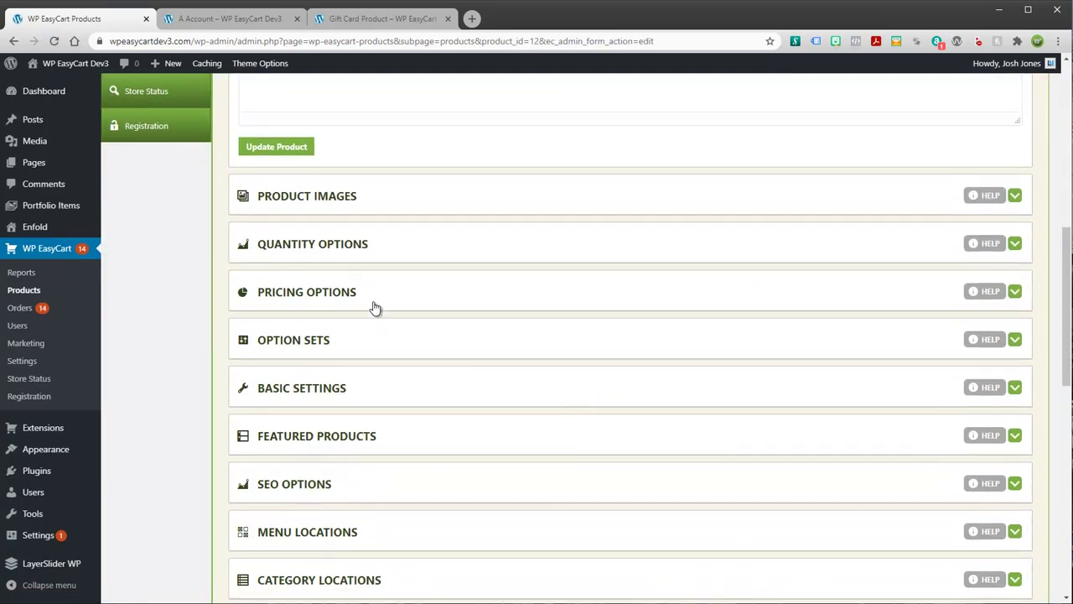
click(377, 334)
- Enable advanced options and add the Gift Card Pricing option set to the product
click(570, 417)
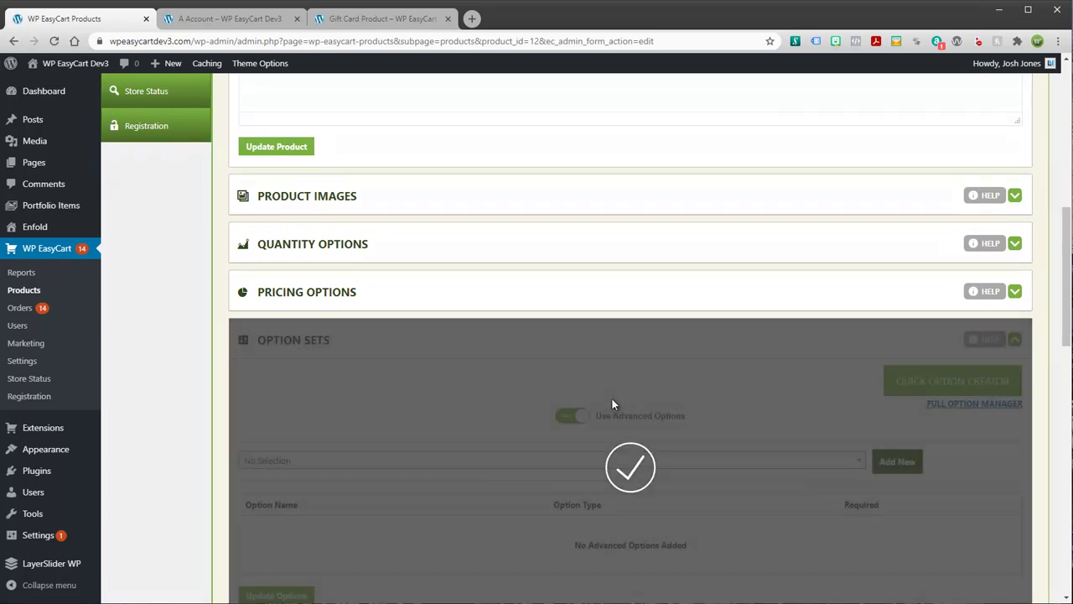
scroll(618, 394, down, 2)
click(610, 335)
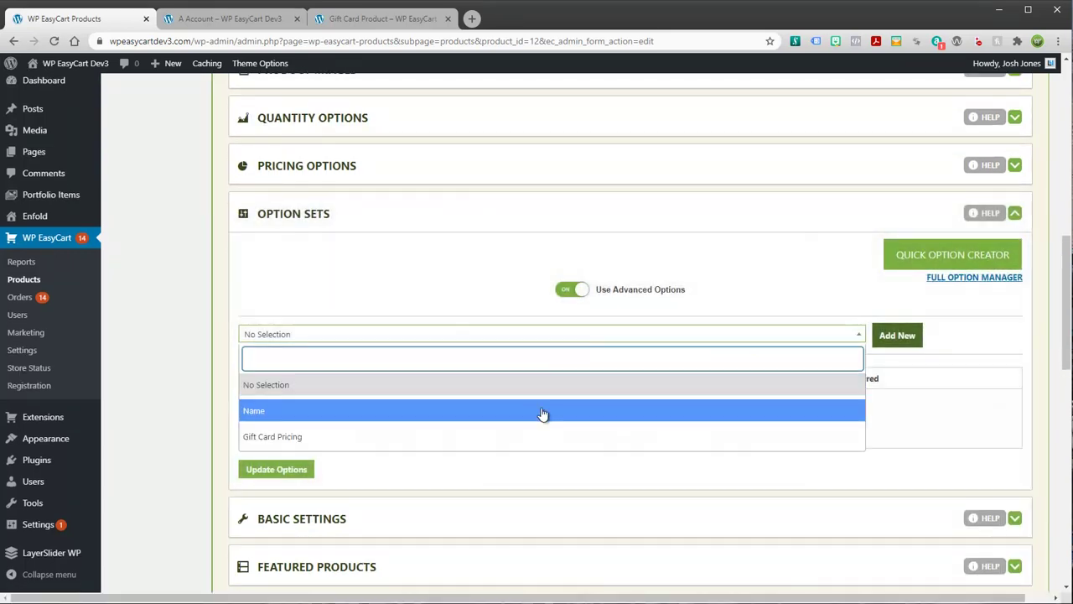
click(539, 436)
click(900, 340)
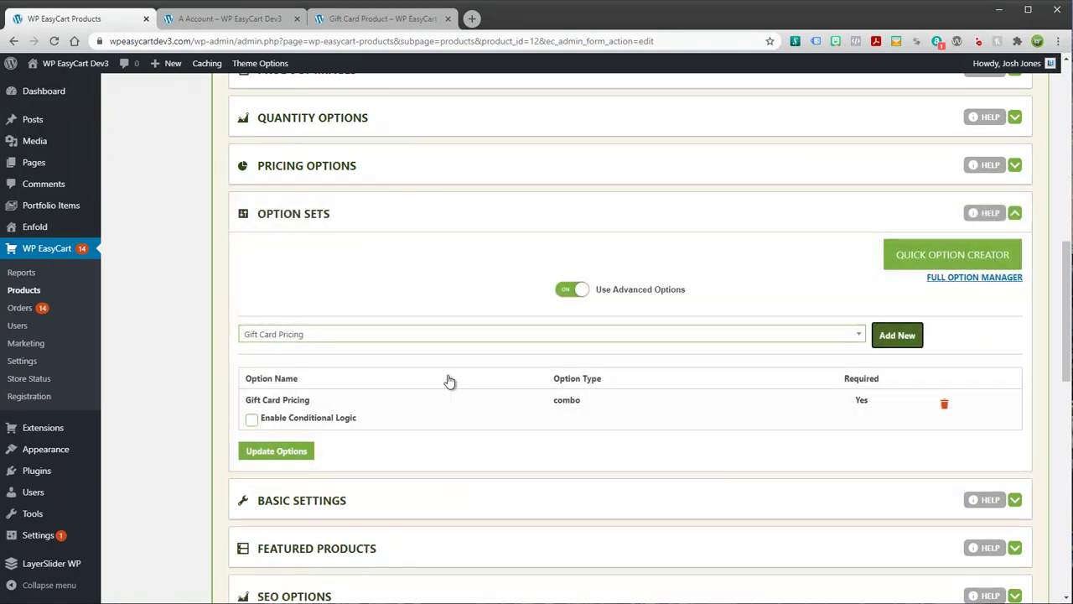
scroll(479, 232, up, 4)
- Reload the storefront Gift Card Product page to pick up the new option set
click(354, 22)
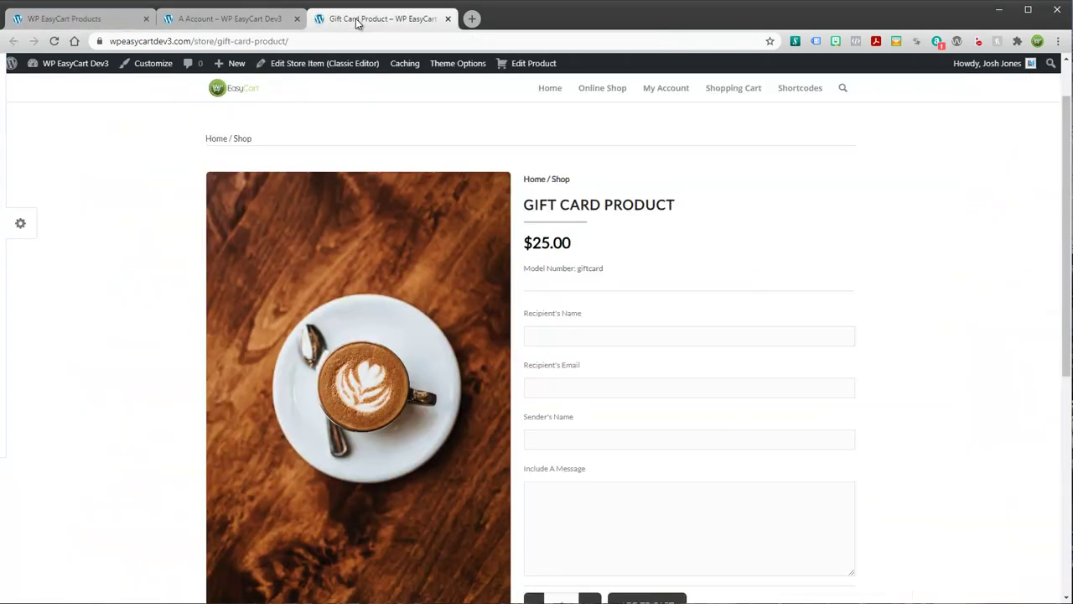
click(53, 41)
scroll(597, 216, down, 2)
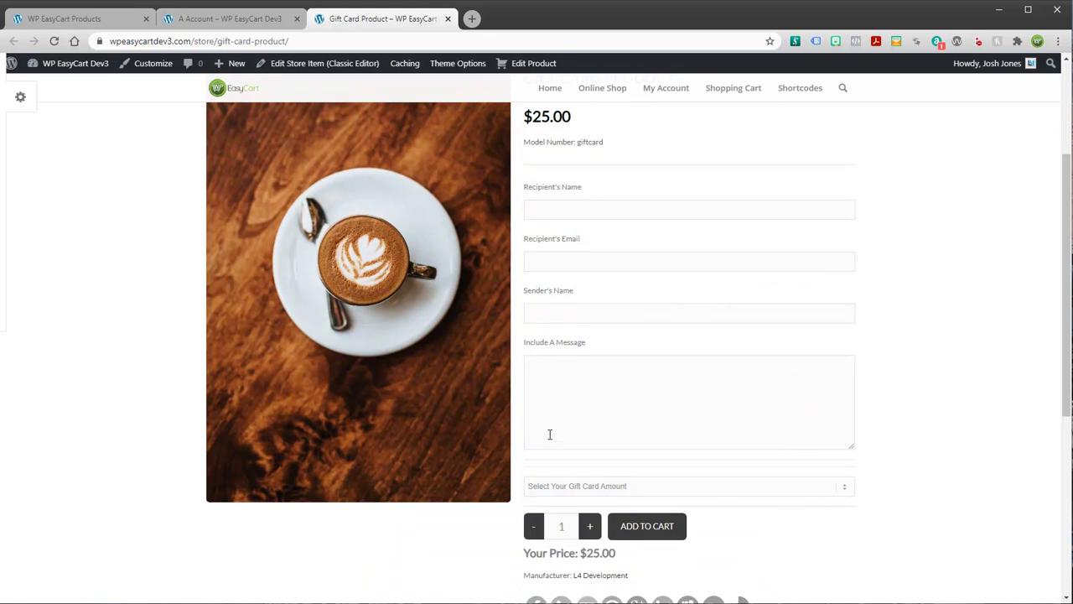
- Pick the $50 then $100 gift card amount, confirming $100.00 price, and add to cart
click(573, 490)
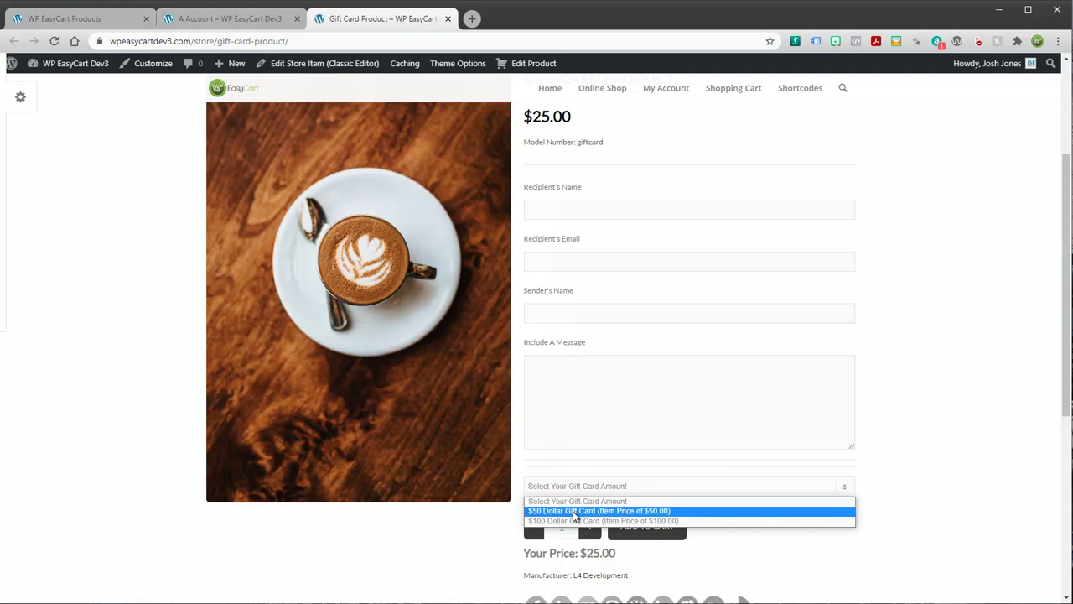
click(575, 512)
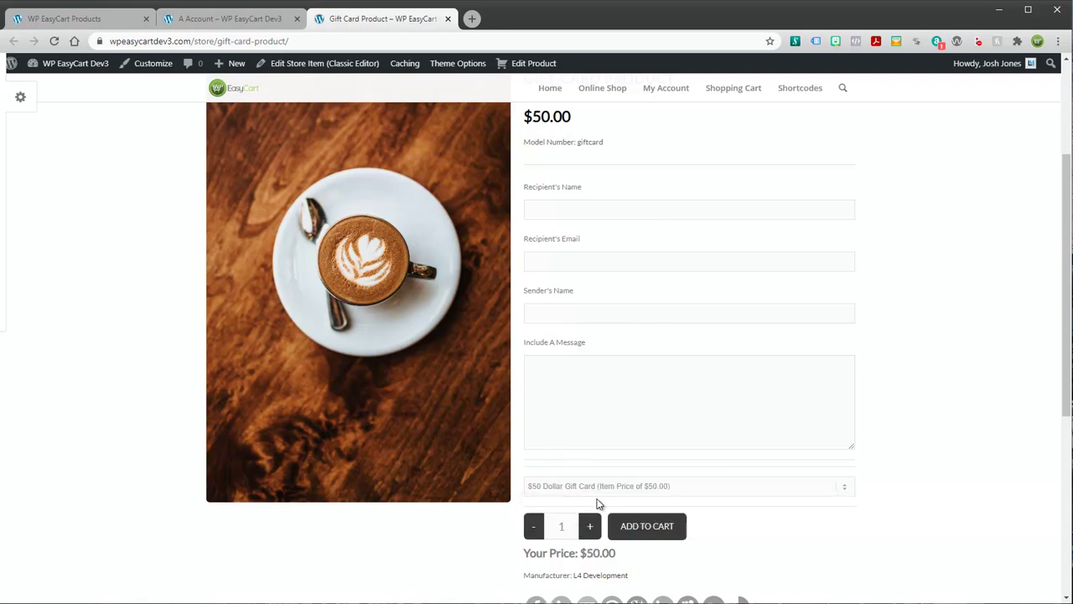
click(596, 489)
click(590, 522)
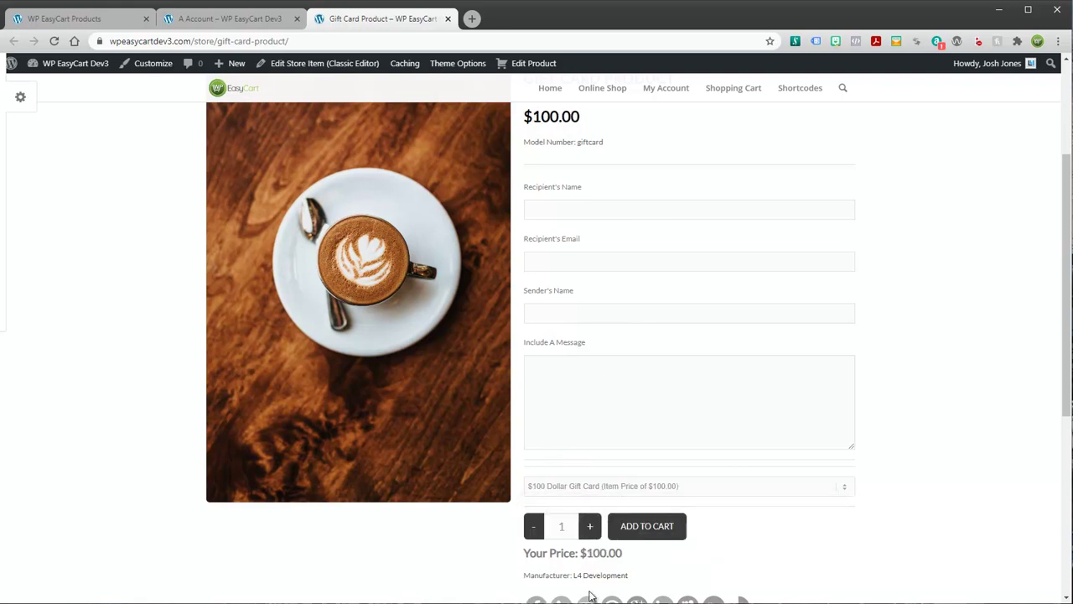
click(646, 528)
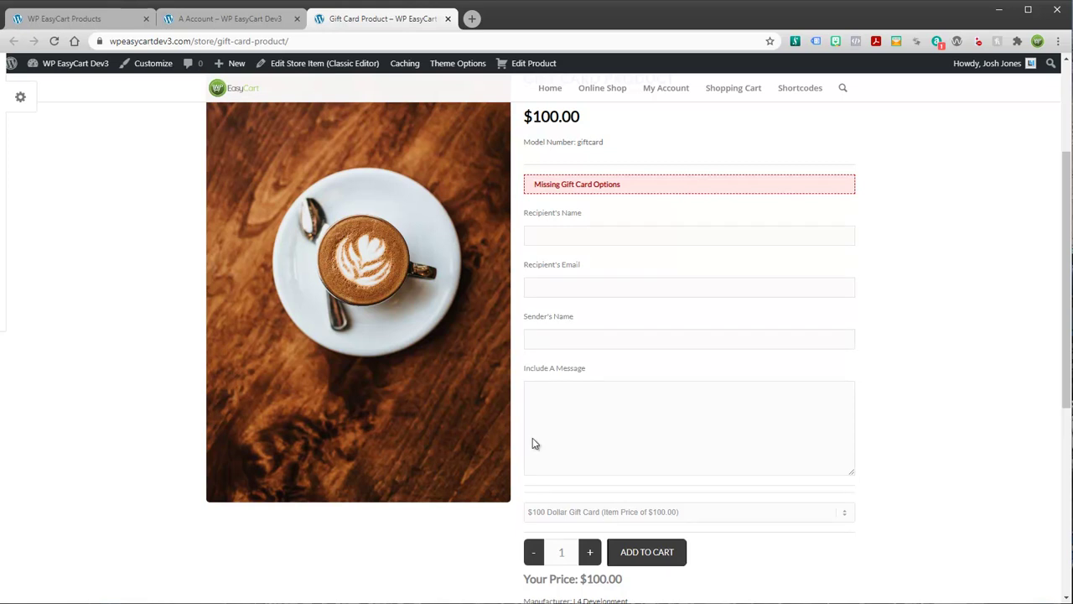
scroll(104, 224, up, 3)
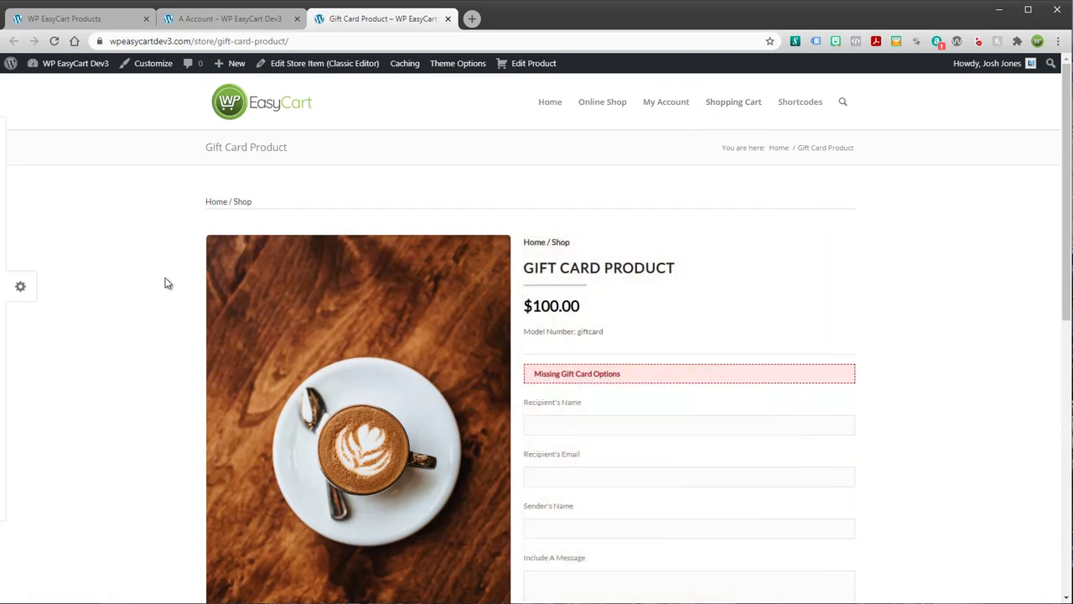
drag(288, 41, 109, 41)
click(957, 231)
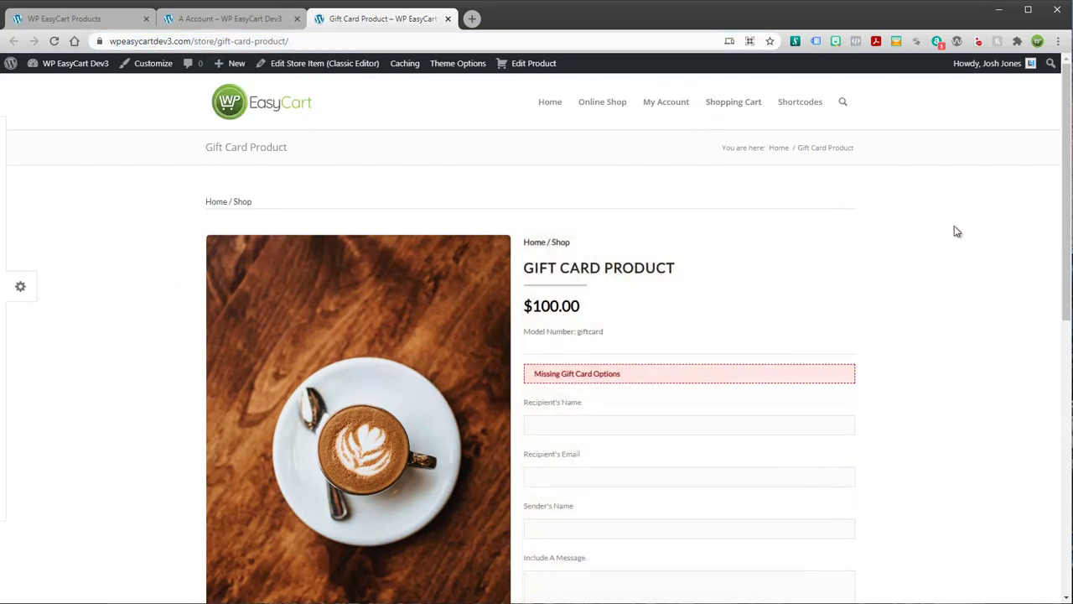